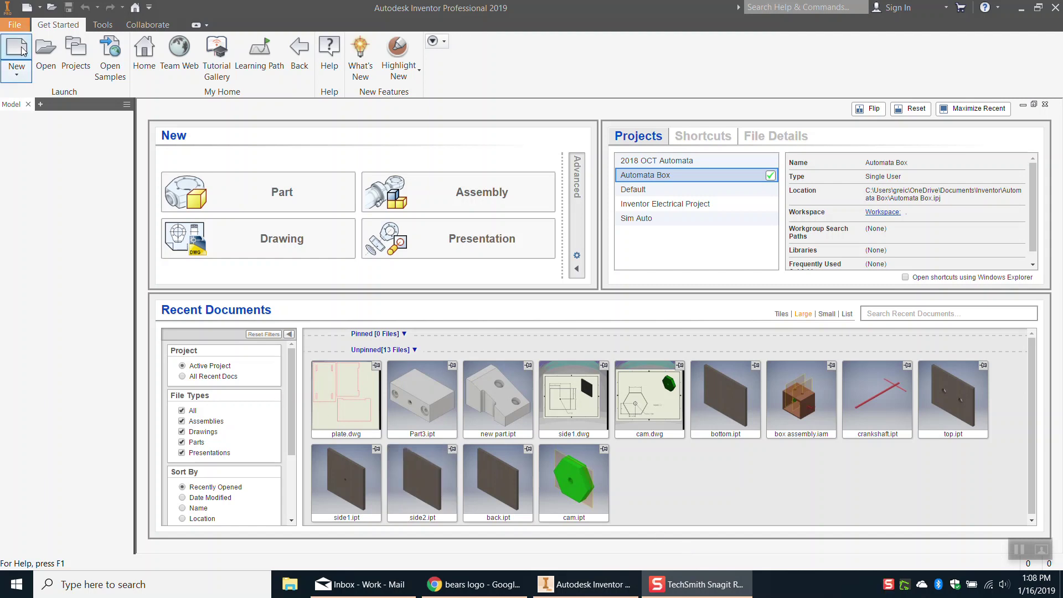
# - Create a new part file from the Standard.ipt template
pyautogui.click(18, 69)
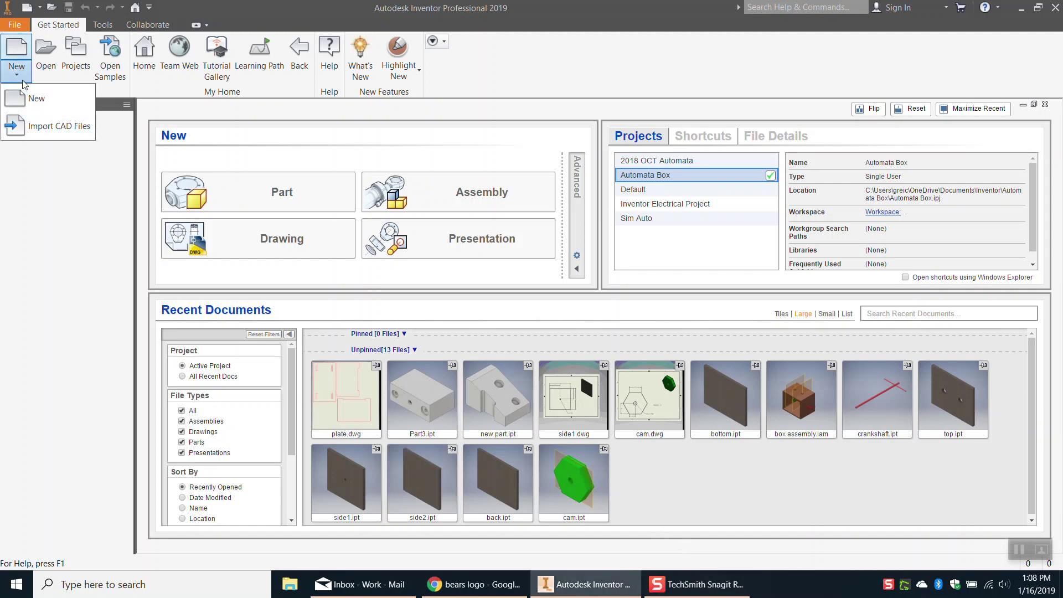
pyautogui.click(25, 93)
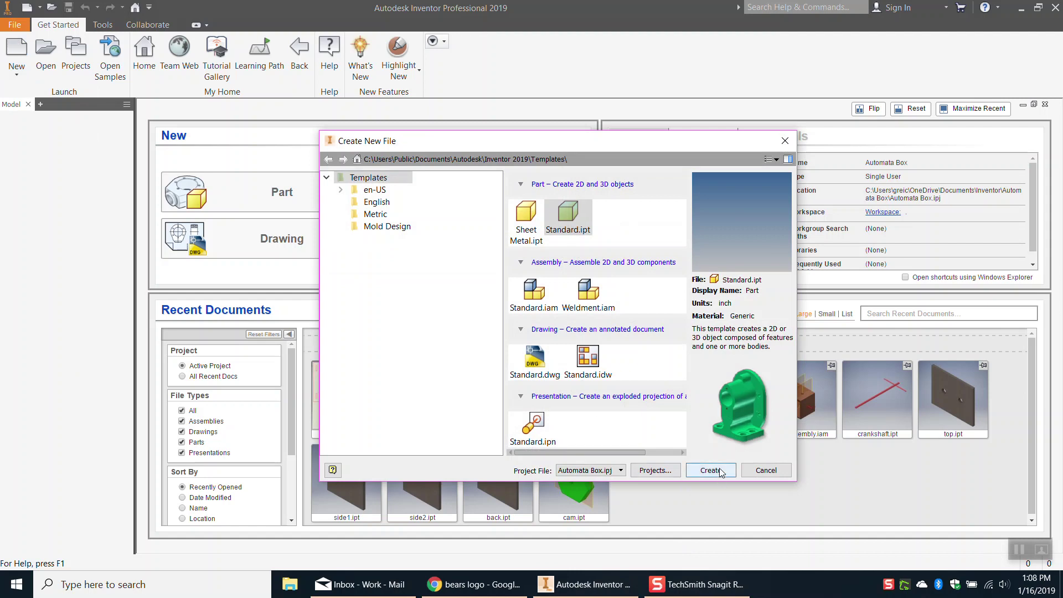
pyautogui.click(719, 471)
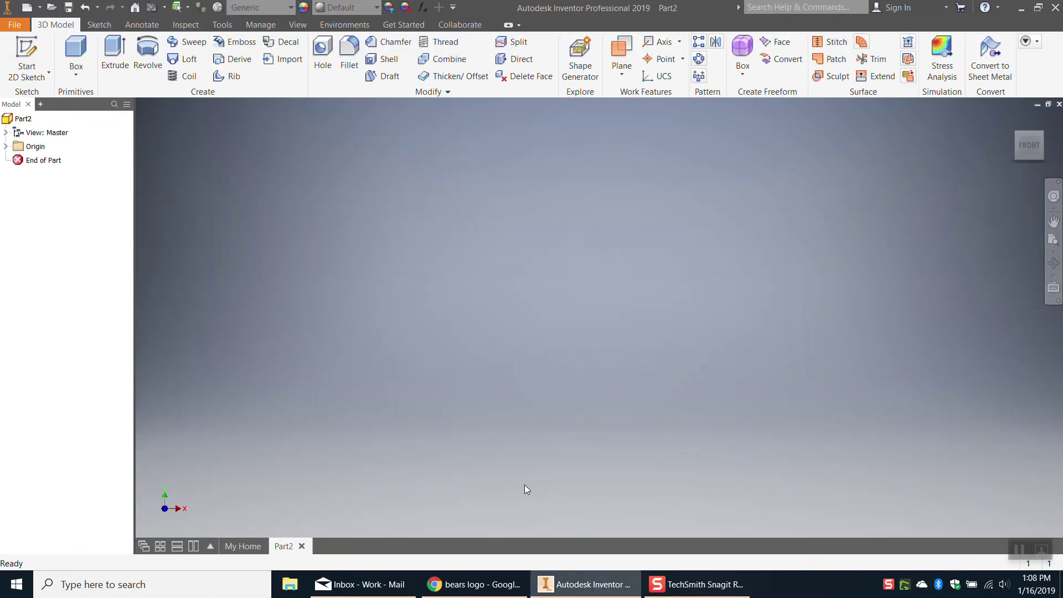
pyautogui.click(443, 582)
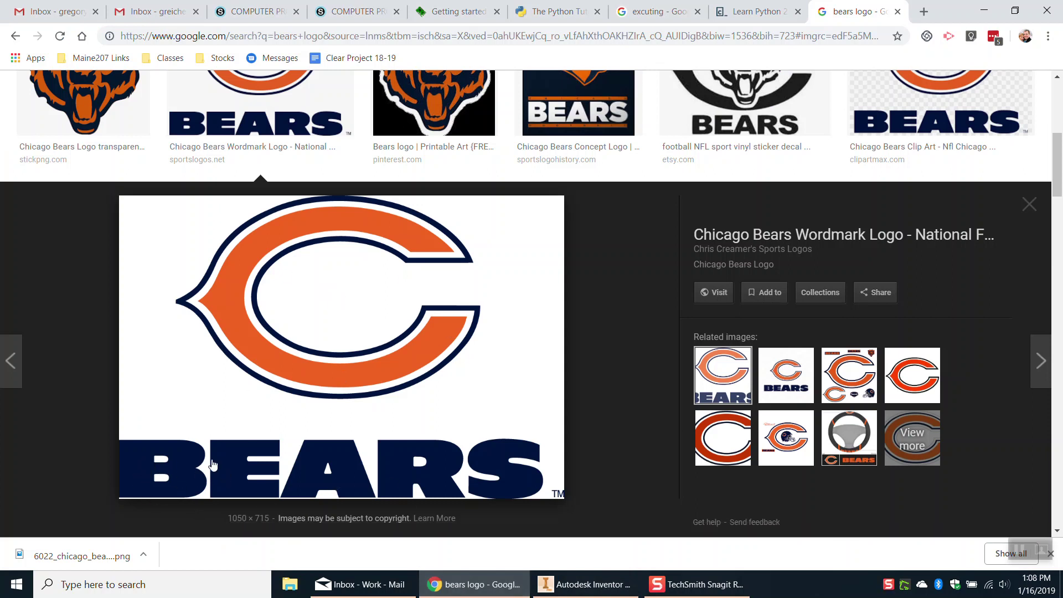
pyautogui.rightClick(354, 328)
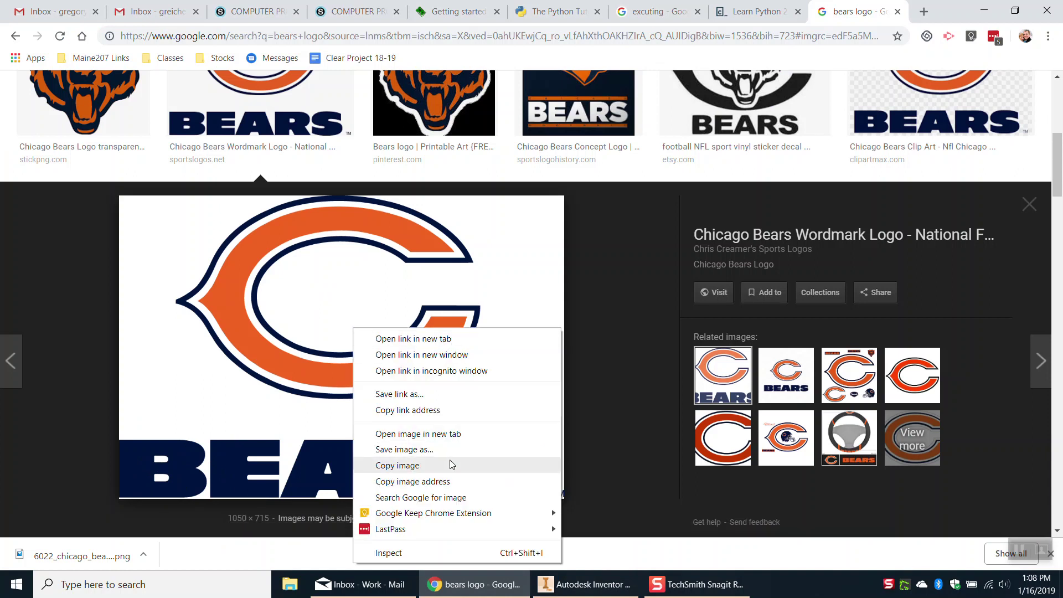
pyautogui.click(421, 450)
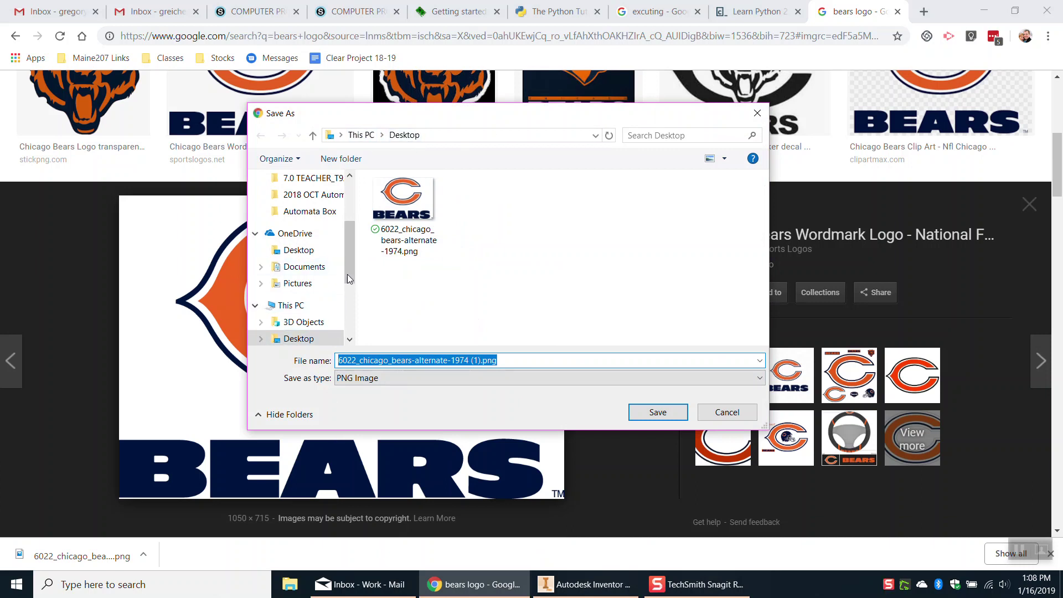
pyautogui.scroll(-3, 348, 277)
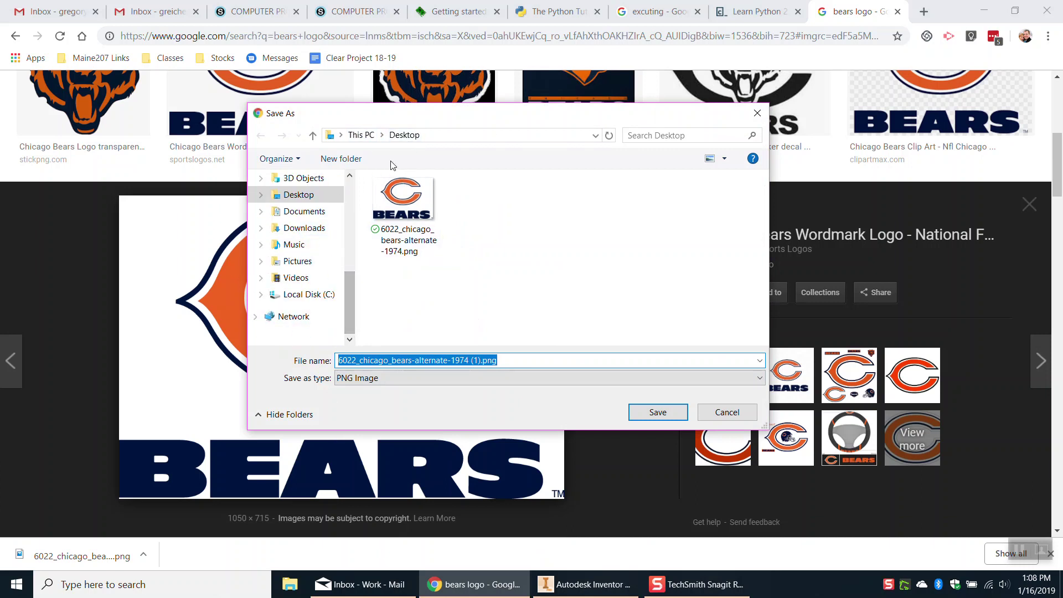
pyautogui.click(746, 415)
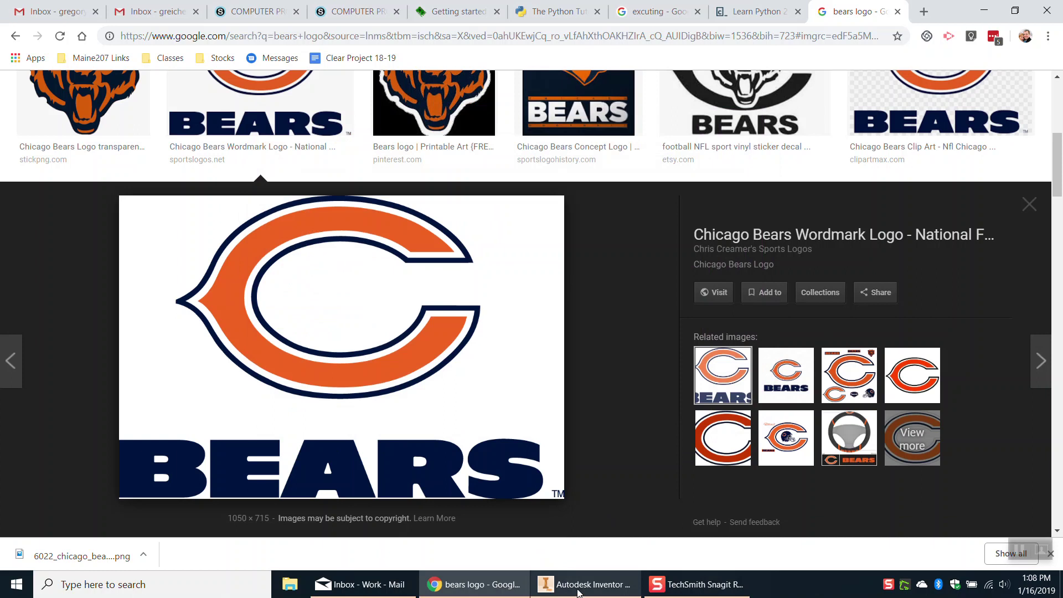
pyautogui.click(590, 584)
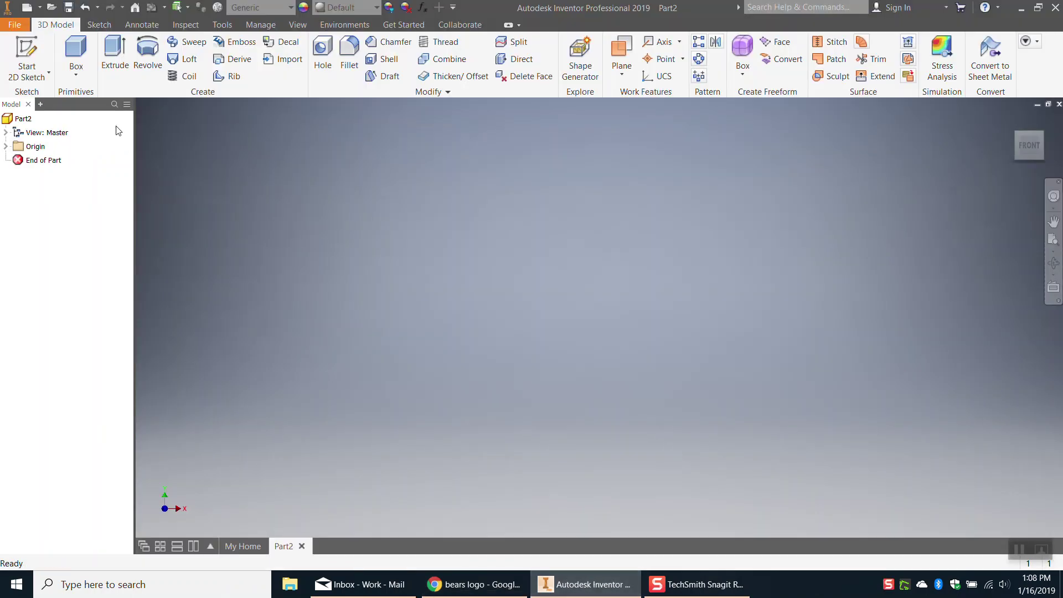
# - Start a sketch on the front (XY) origin plane and insert one copy of the image 6022_chicago_bears-alternate-1974.png
pyautogui.click(26, 64)
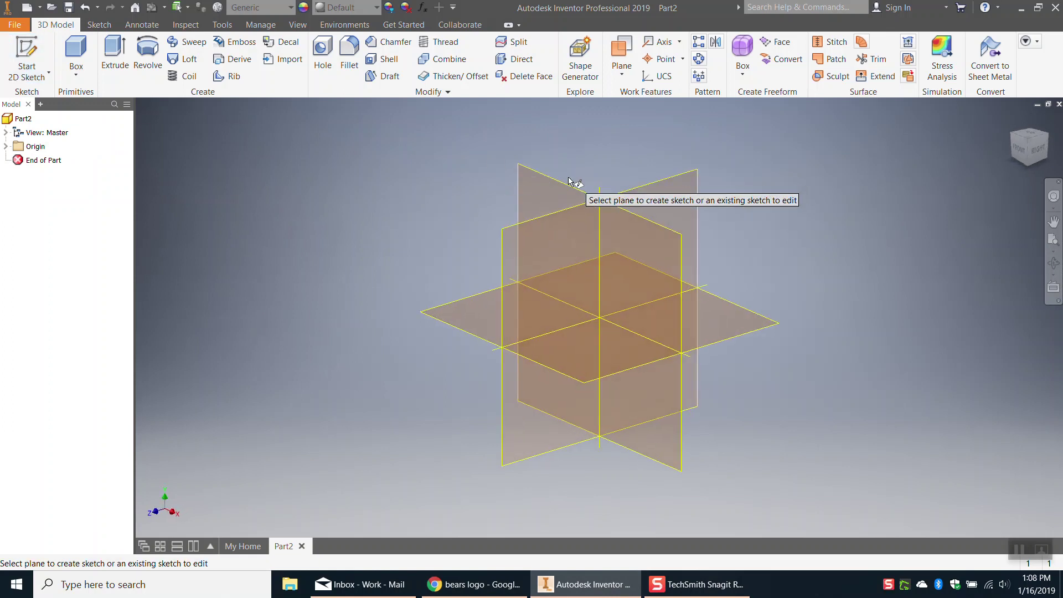
pyautogui.click(548, 189)
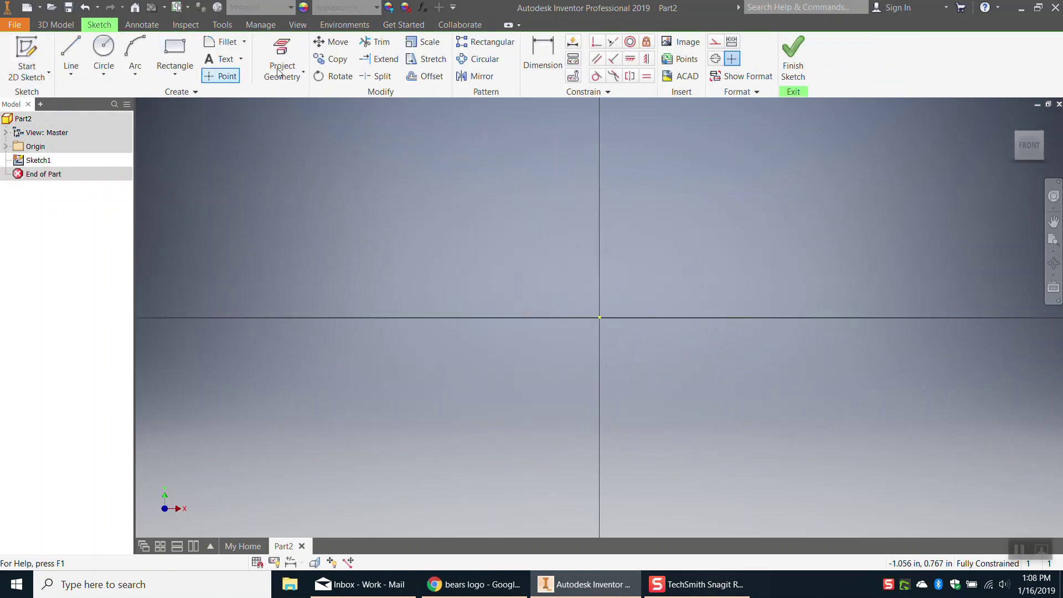
pyautogui.click(688, 44)
pyautogui.click(495, 270)
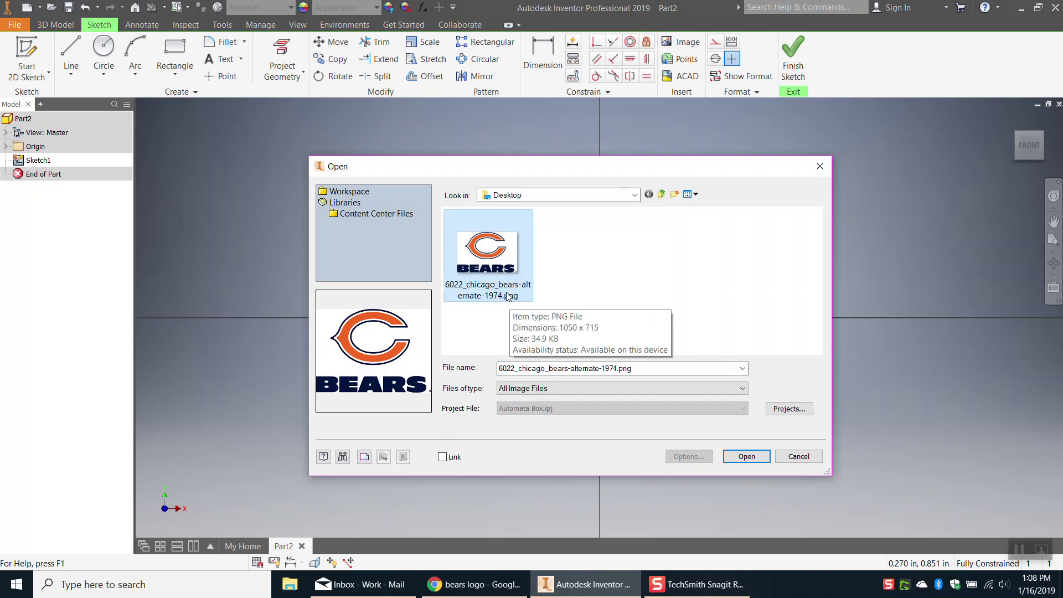
pyautogui.click(746, 457)
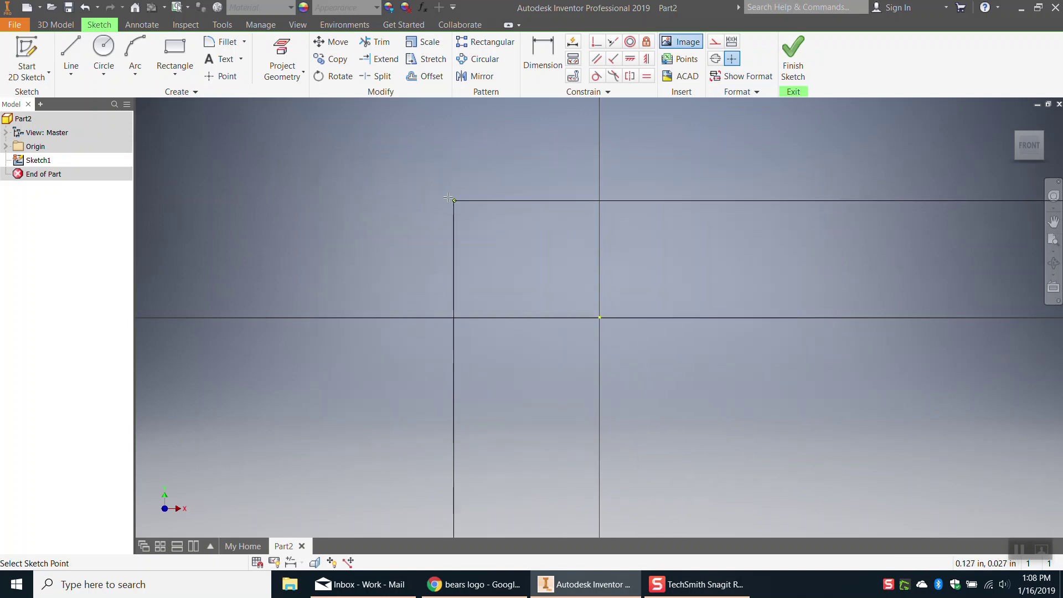
pyautogui.click(432, 132)
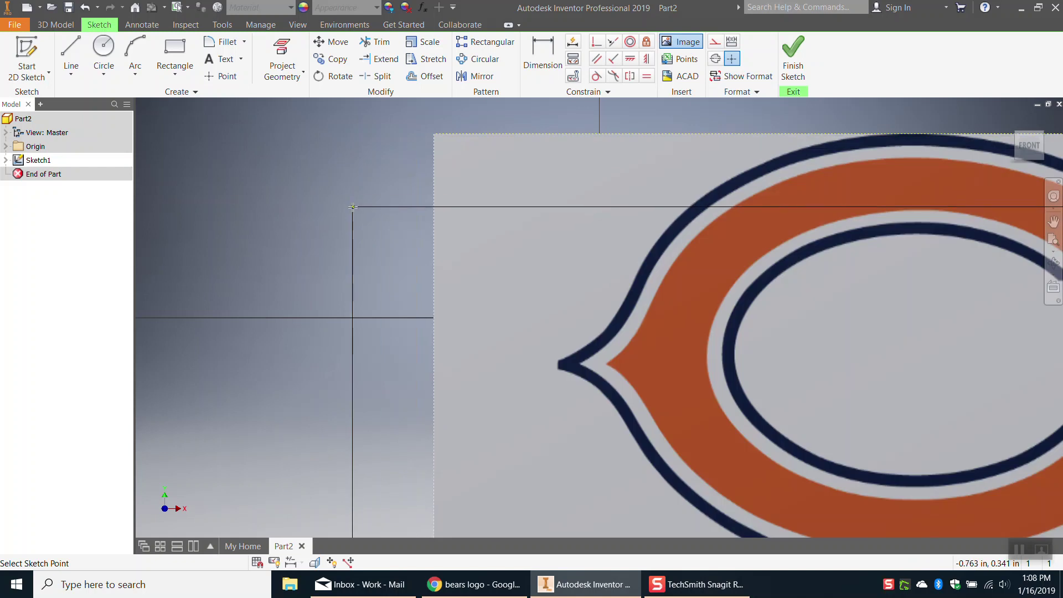
pyautogui.rightClick(353, 208)
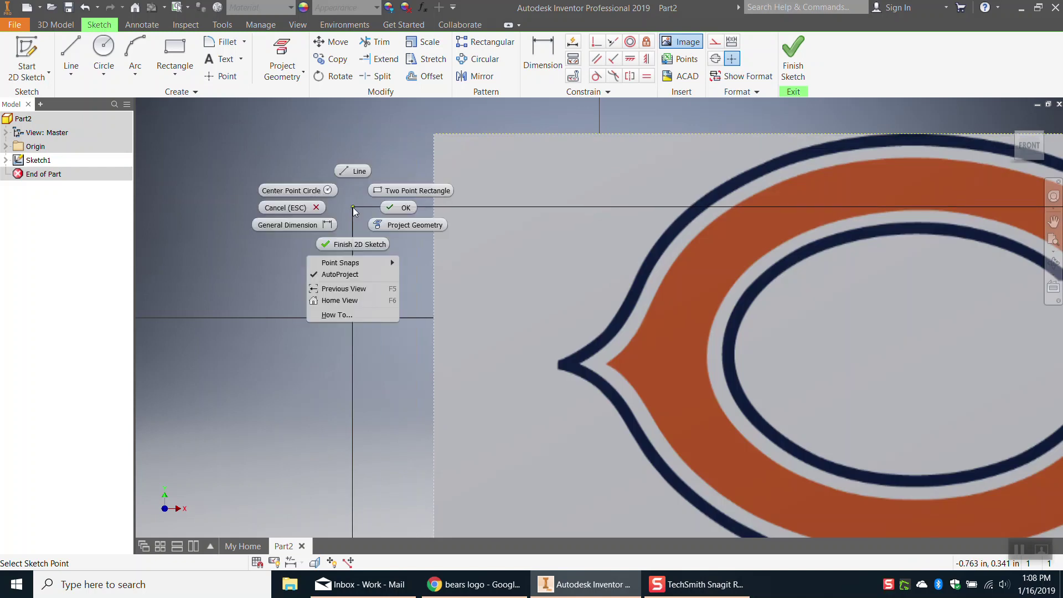
pyautogui.click(405, 209)
# - Move the logo image so that its lower-left corner sits at the sketch origin
pyautogui.scroll(-5, 634, 350)
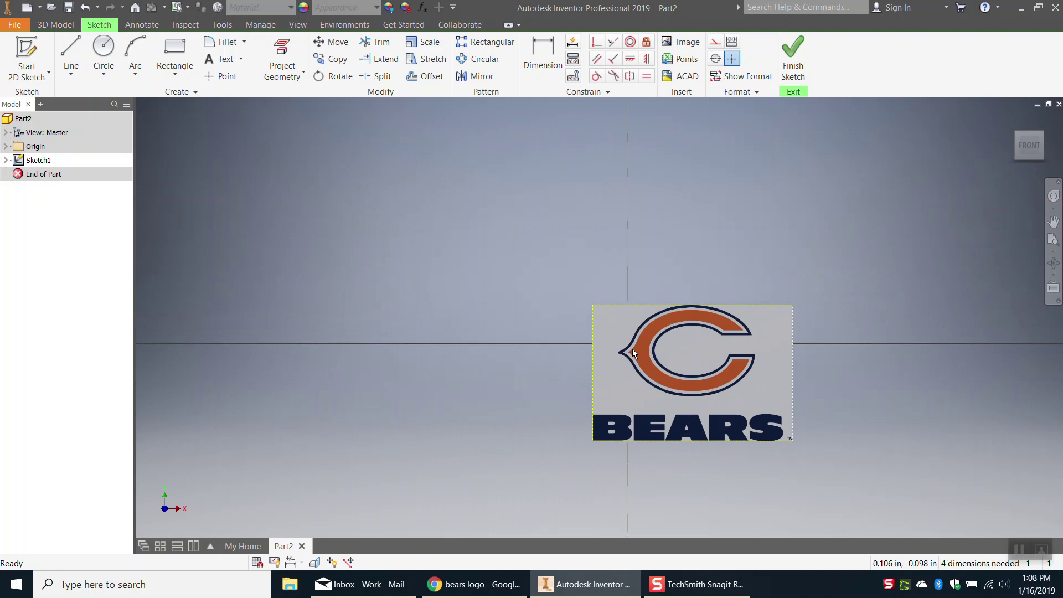
pyautogui.moveTo(640, 411); pyautogui.dragTo(674, 314)
pyautogui.scroll(-3, 810, 340)
pyautogui.scroll(4, 815, 334)
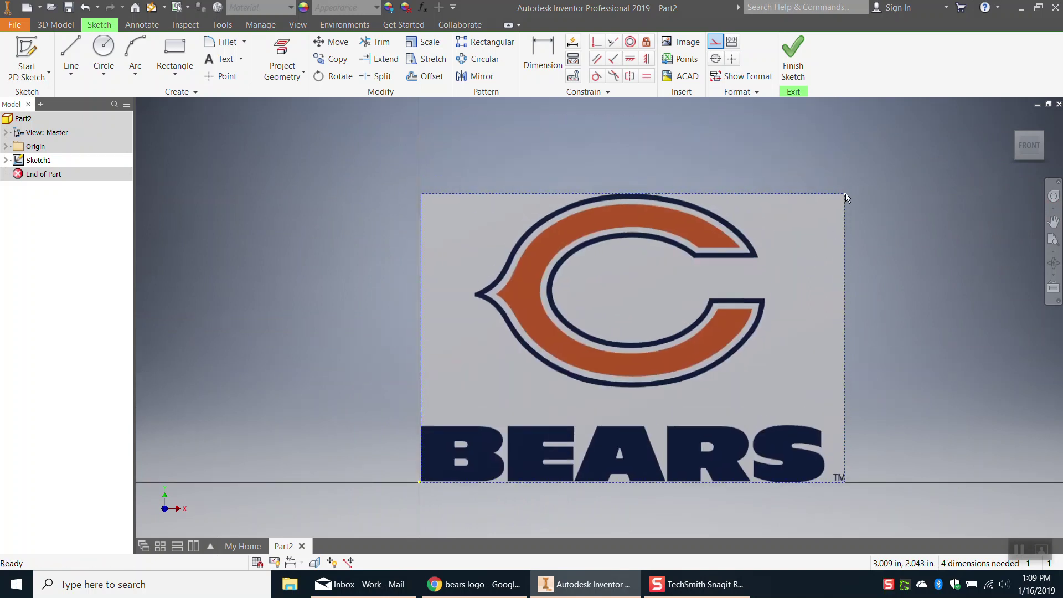
# - Shrink the logo image to well under half its width and put its lower-left corner back at the sketch origin
pyautogui.moveTo(846, 195)
pyautogui.mouseDown()
pyautogui.moveTo(783, 232)
pyautogui.moveTo(819, 230)
pyautogui.moveTo(836, 212)
pyautogui.mouseUp()
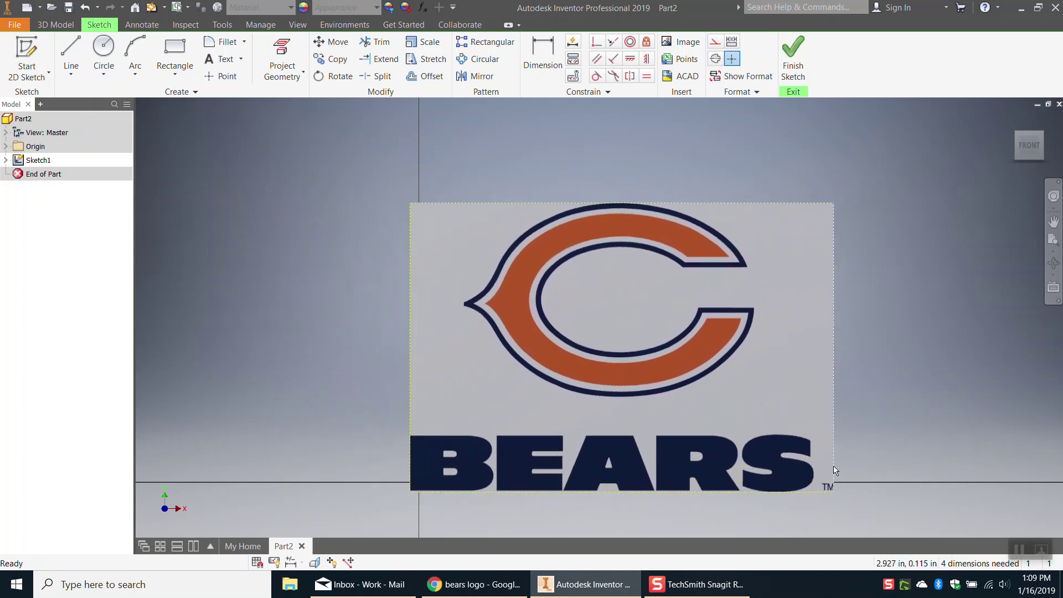
pyautogui.moveTo(836, 494); pyautogui.dragTo(574, 491)
pyautogui.moveTo(501, 473)
pyautogui.mouseDown()
pyautogui.moveTo(528, 443)
pyautogui.moveTo(511, 462)
pyautogui.mouseUp()
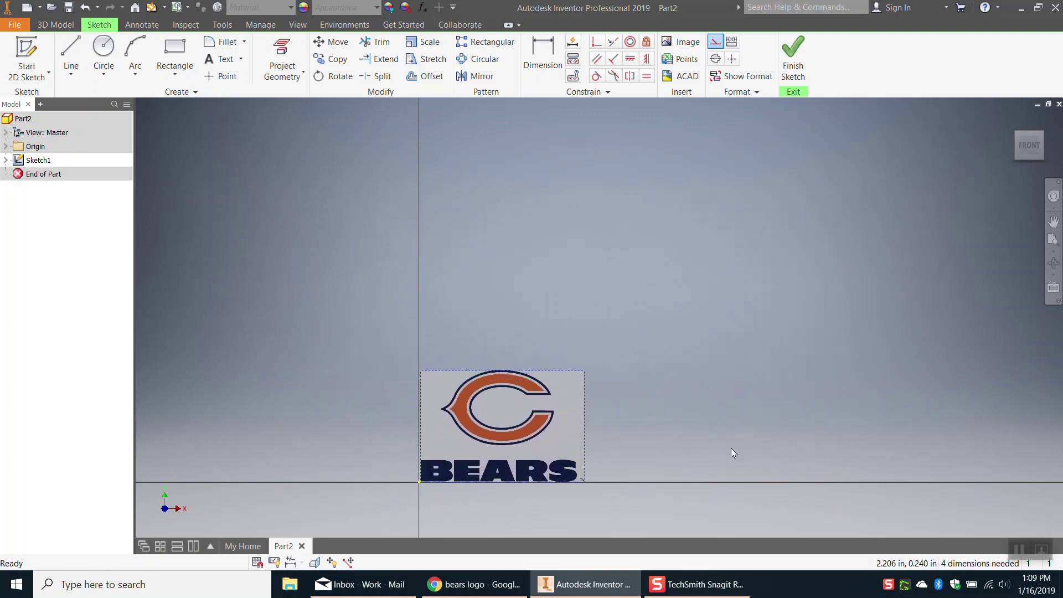
# - Draw a vertical line along the full left edge of the letter B in BEARS
pyautogui.scroll(4, 524, 445)
pyautogui.scroll(-10, 531, 454)
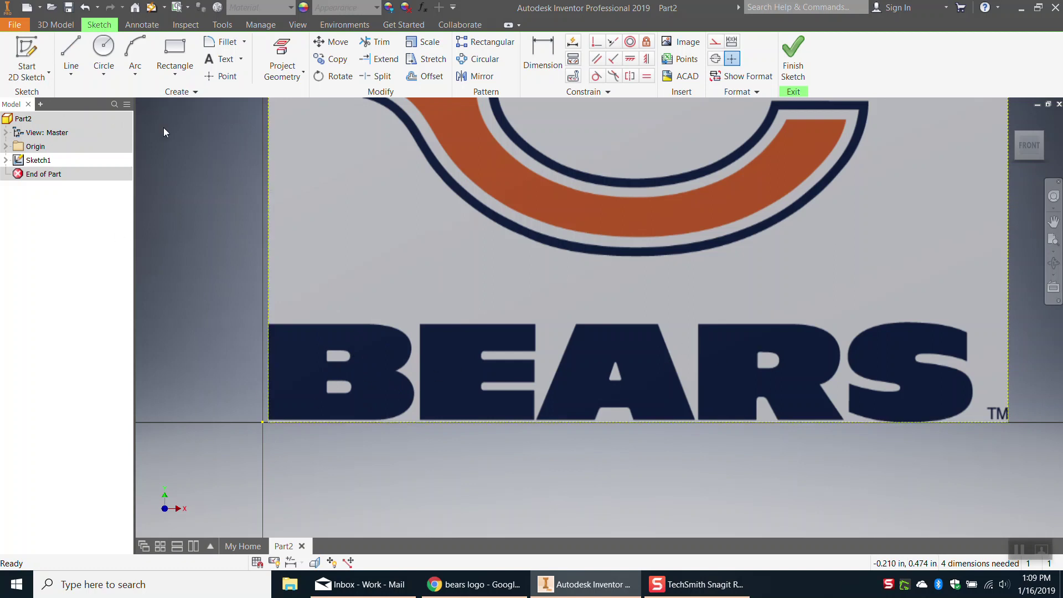
pyautogui.click(71, 55)
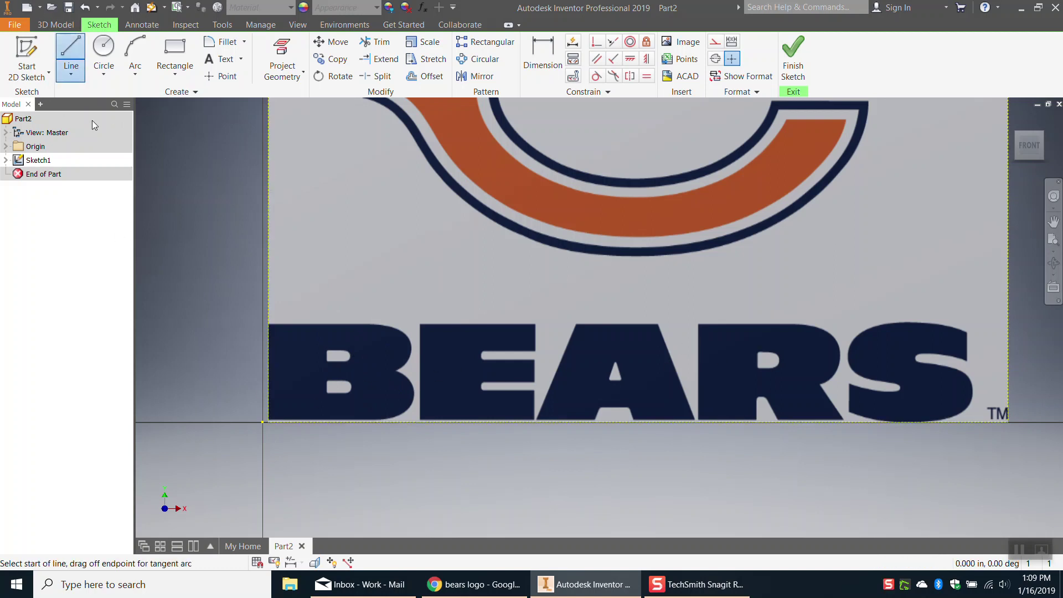
pyautogui.click(269, 420)
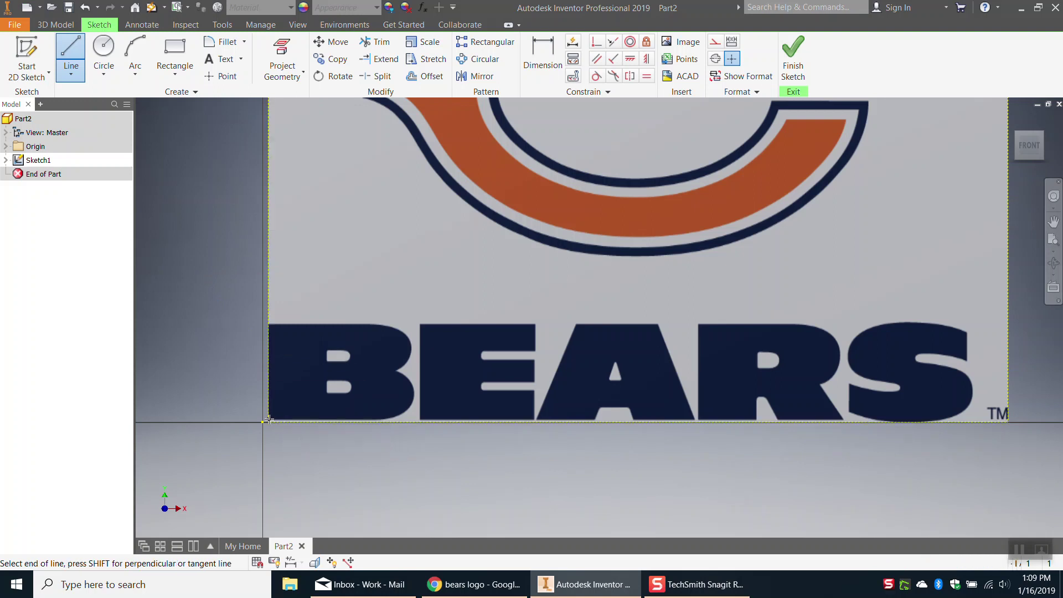
pyautogui.click(267, 324)
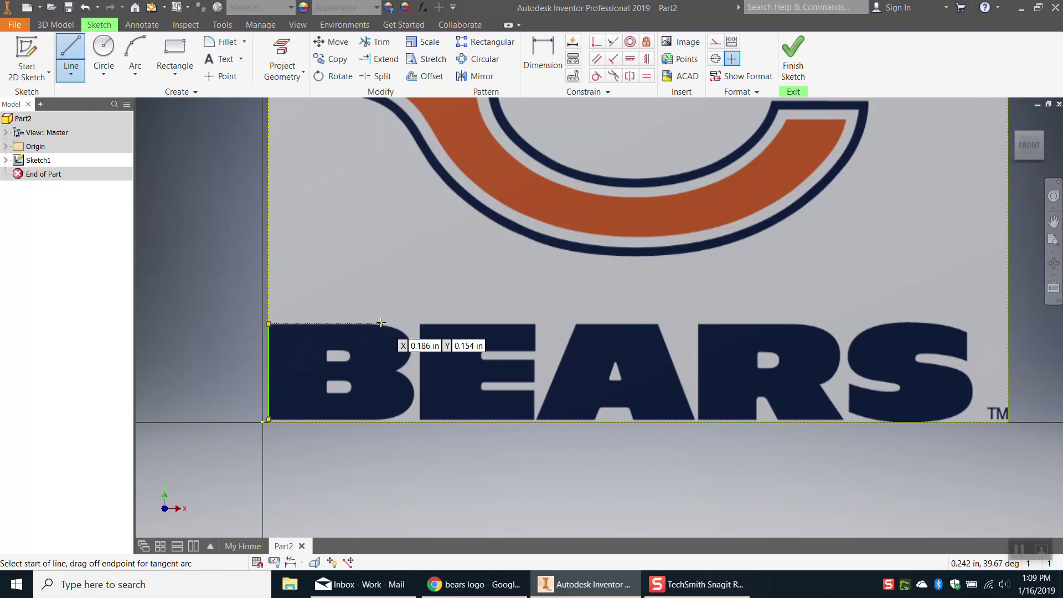
pyautogui.rightClick(386, 347)
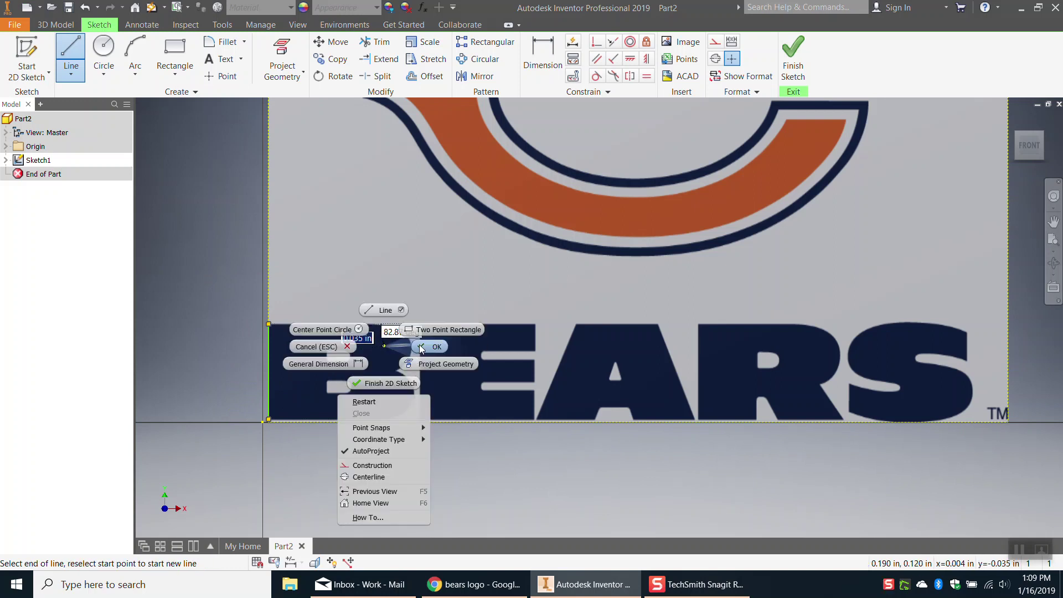
pyautogui.click(421, 348)
pyautogui.click(27, 56)
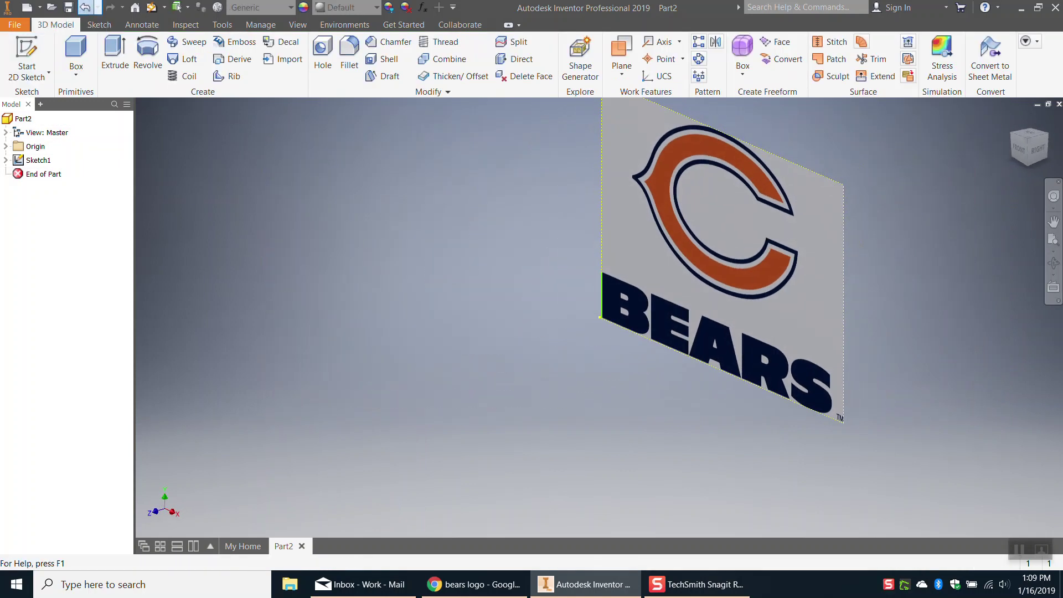
pyautogui.click(85, 7)
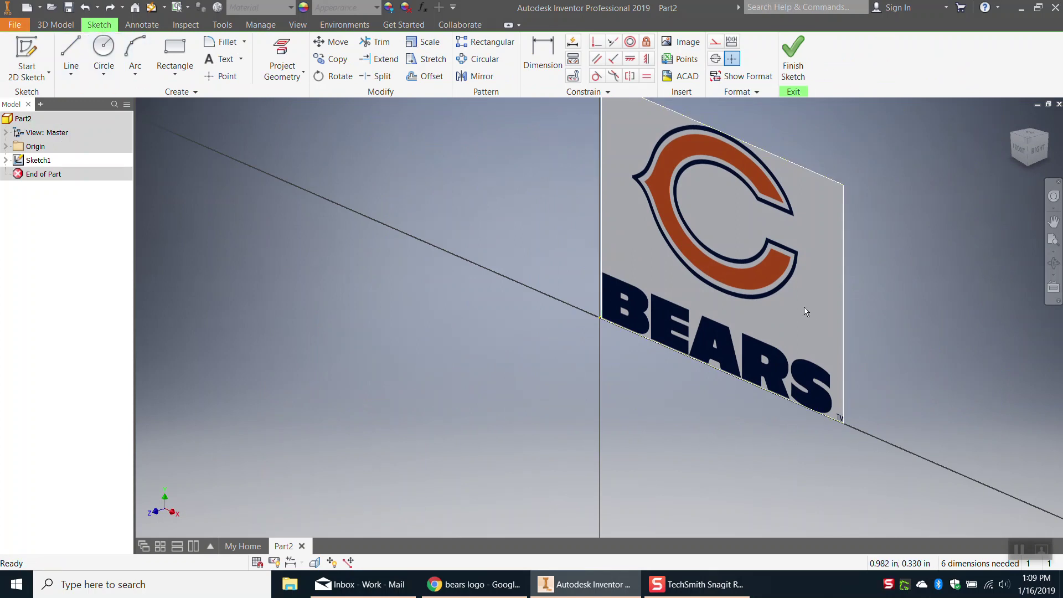
pyautogui.click(1021, 150)
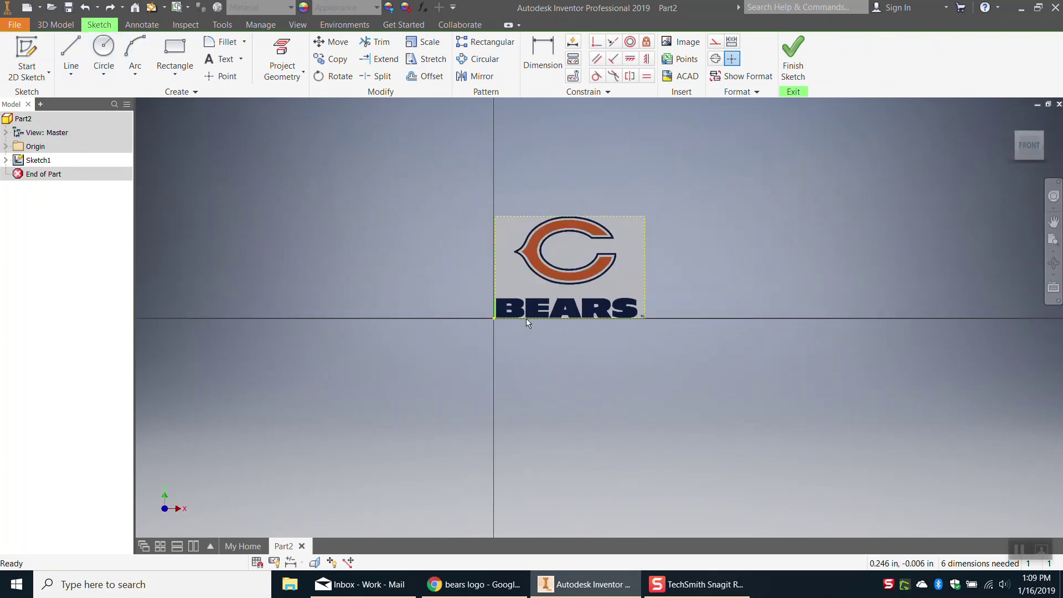
# - Draw a horizontal line along the top edge of the B, from its upper-left corner to the start of the curve
pyautogui.scroll(10, 525, 318)
pyautogui.scroll(-3, 519, 316)
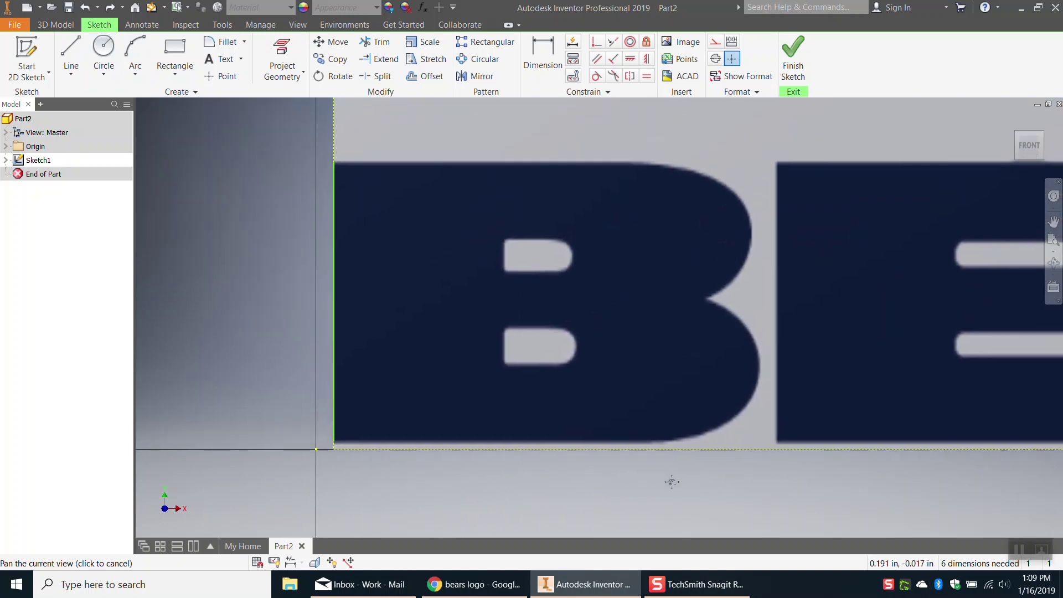
pyautogui.click(69, 55)
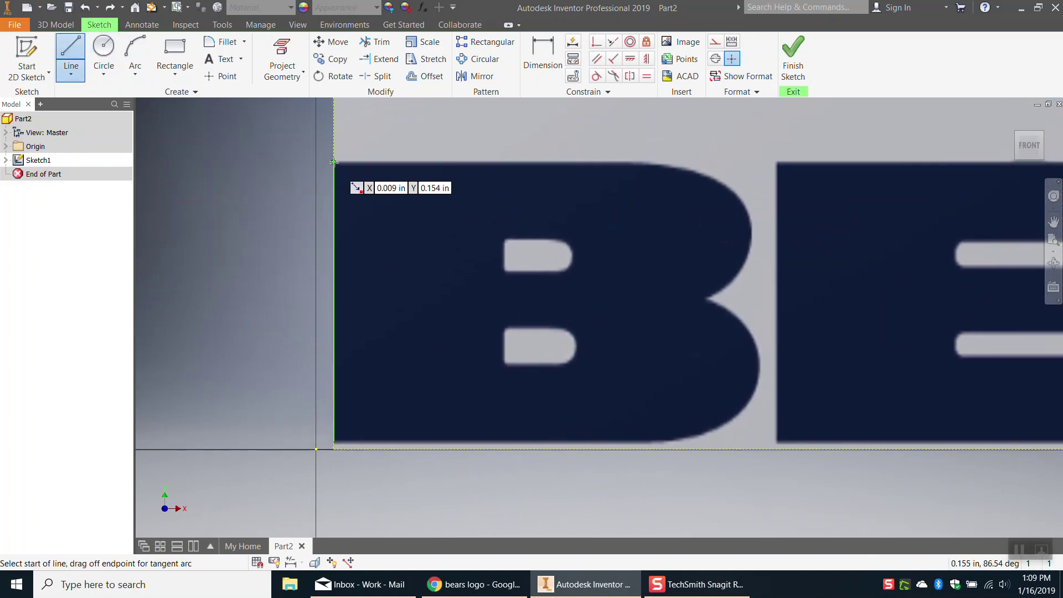
pyautogui.click(335, 162)
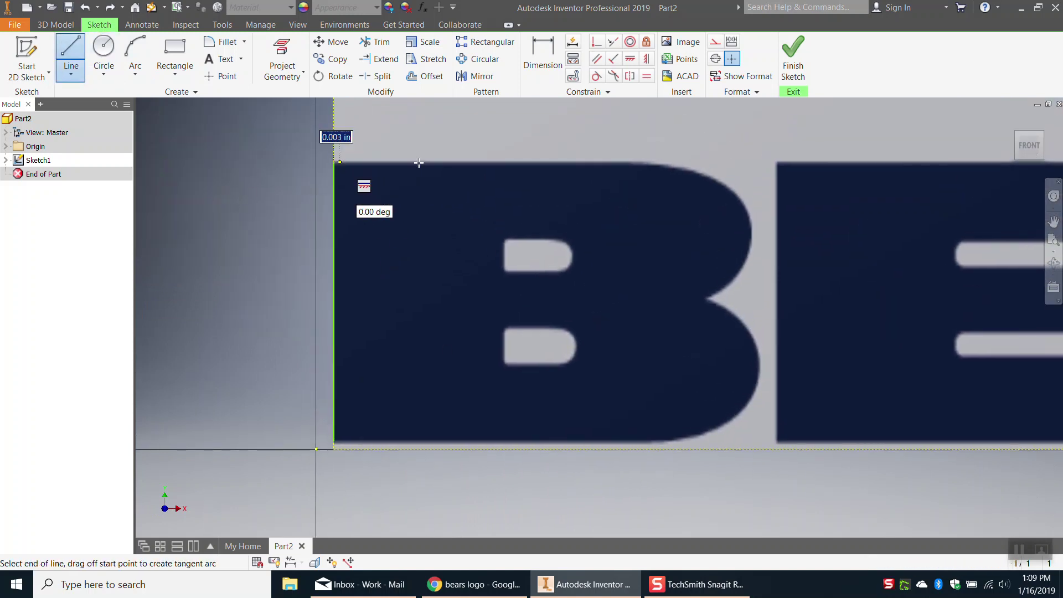
pyautogui.click(635, 162)
pyautogui.rightClick(261, 250)
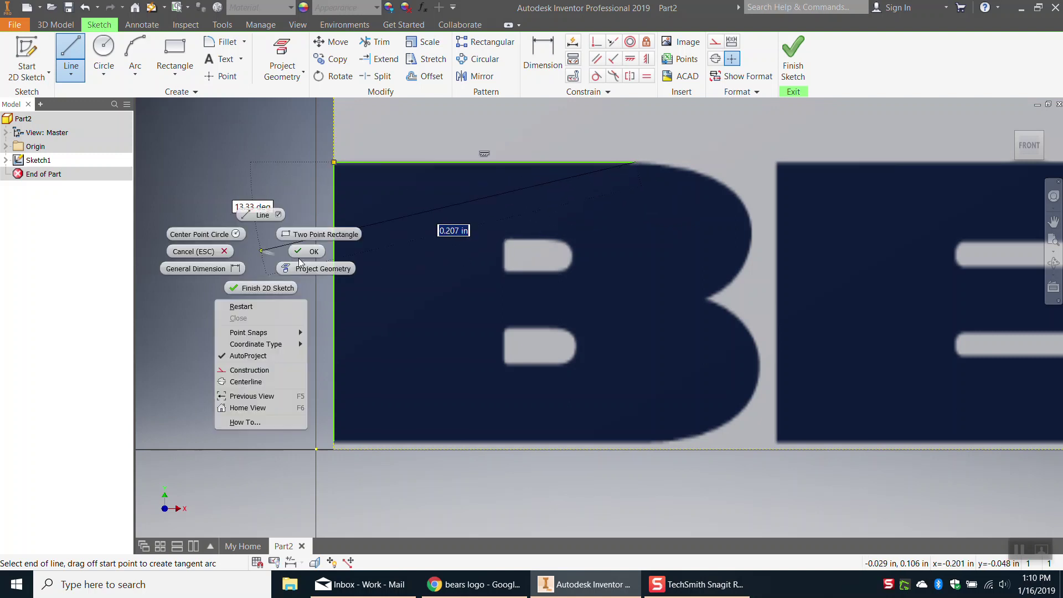
pyautogui.click(310, 252)
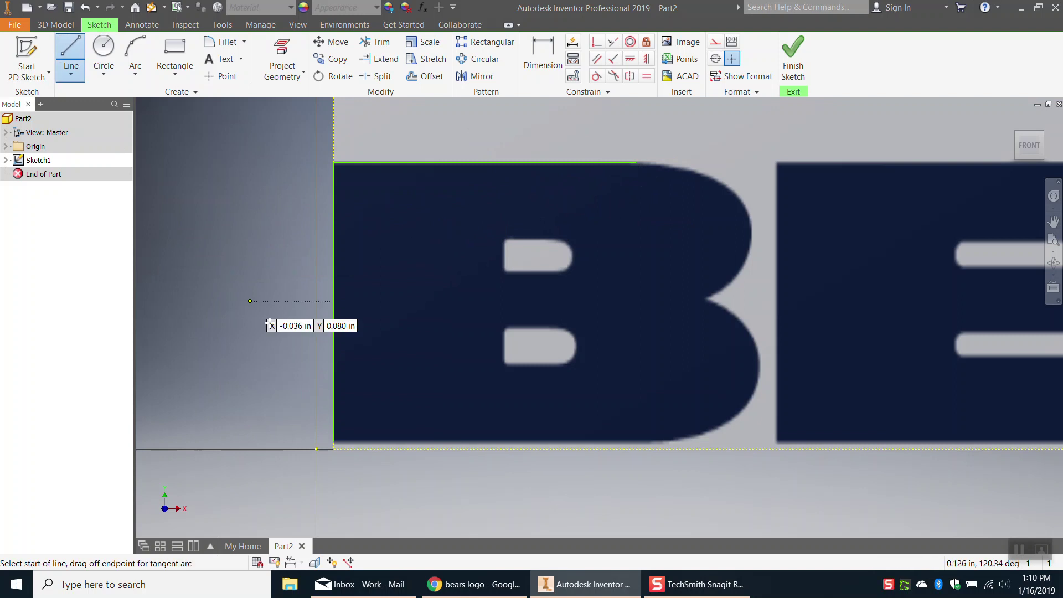
# - Try a line along the bottom edge of the B from its lower-left corner to the curve, and undo it
pyautogui.click(336, 441)
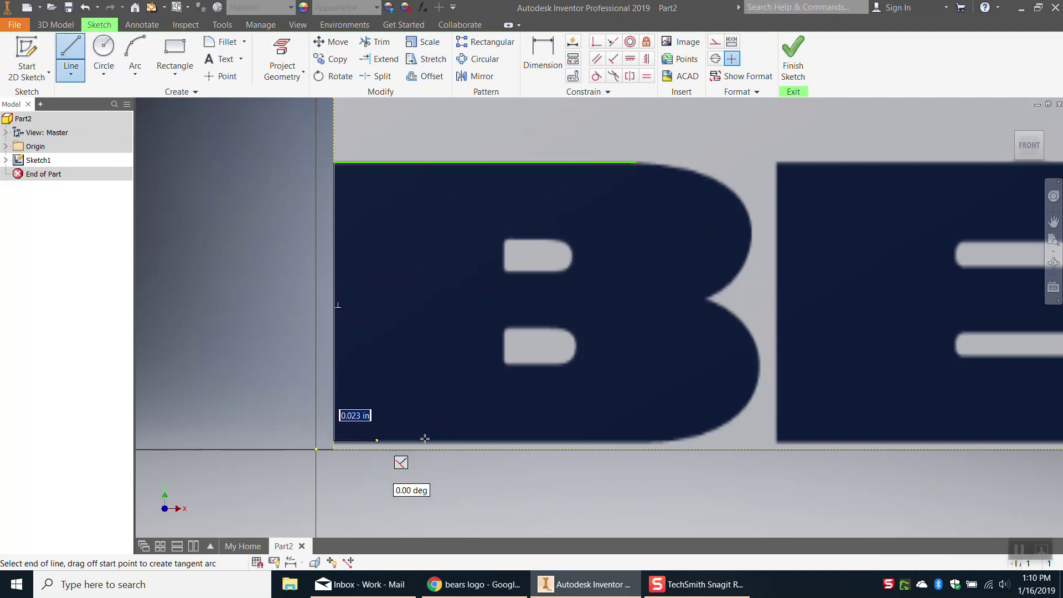
pyautogui.click(652, 437)
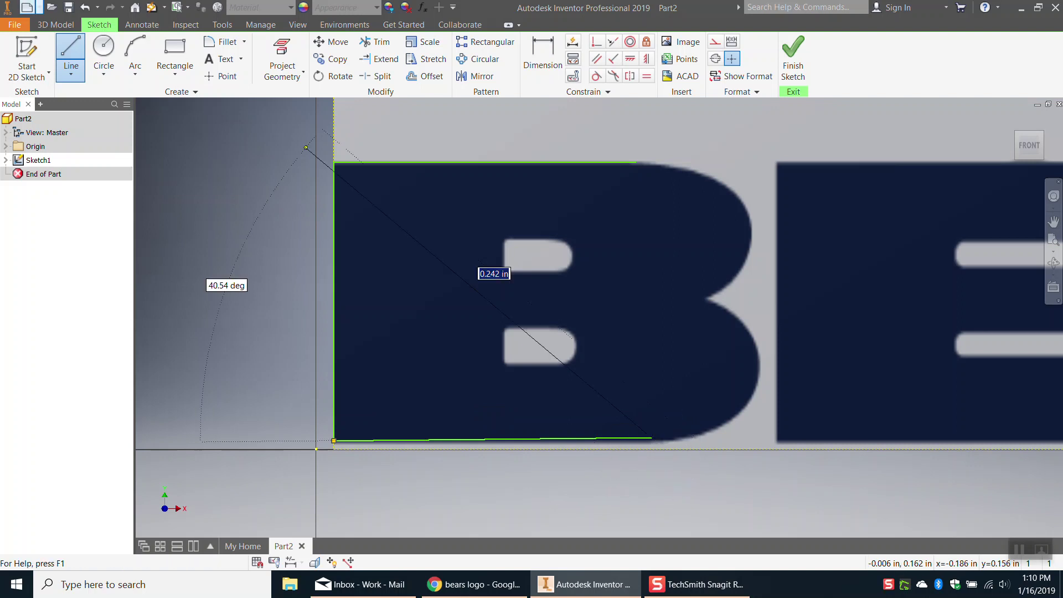
pyautogui.click(84, 9)
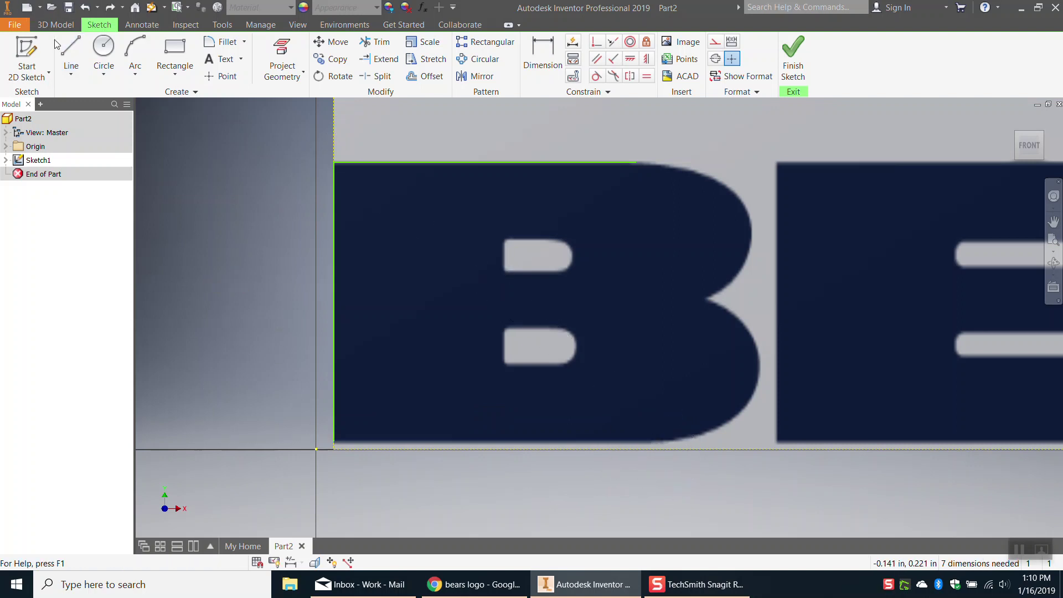
# - Draw a horizontal line along the bottom edge of the B, from its lower-left corner to the start of the curve
pyautogui.click(71, 53)
pyautogui.click(334, 441)
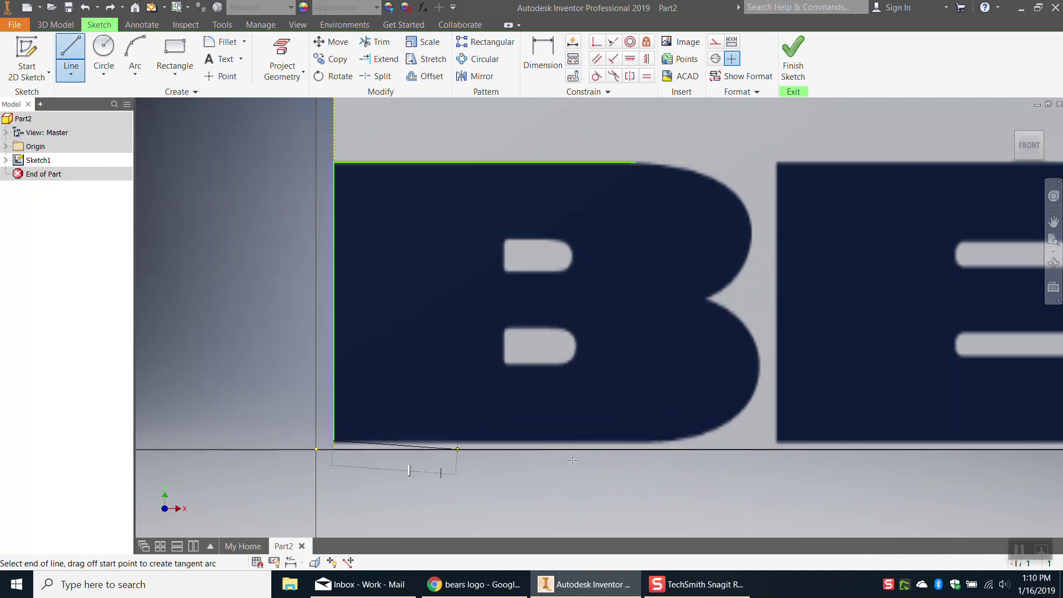
pyautogui.click(644, 441)
pyautogui.rightClick(690, 447)
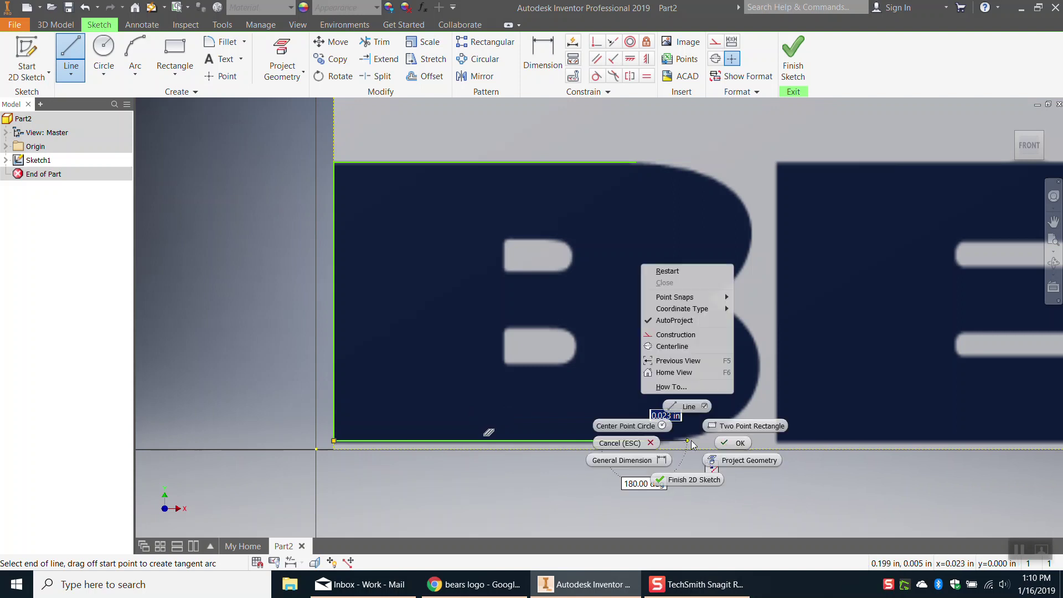
pyautogui.click(729, 443)
pyautogui.click(135, 56)
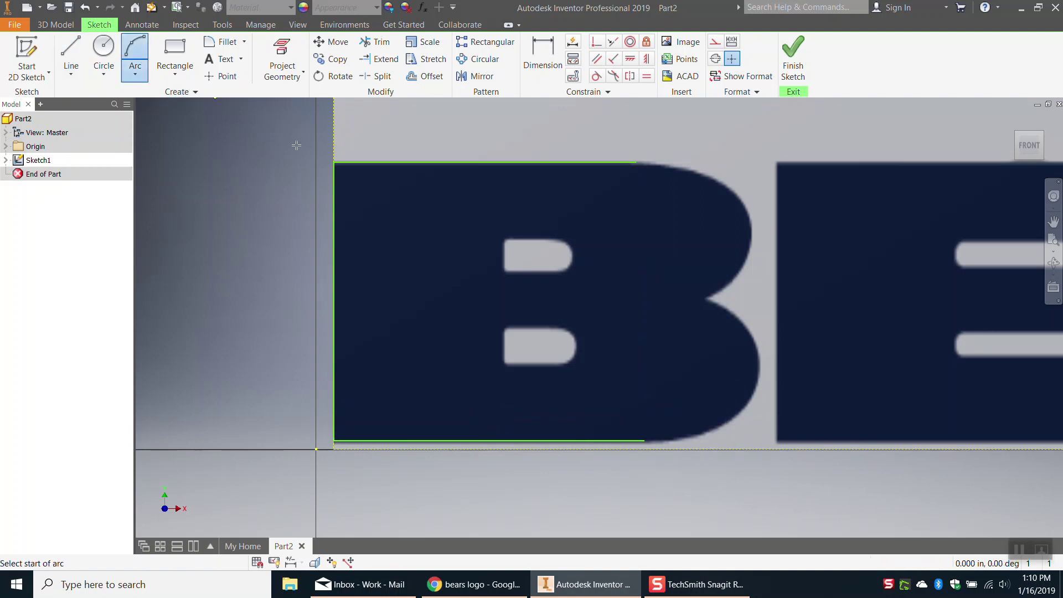
pyautogui.click(644, 441)
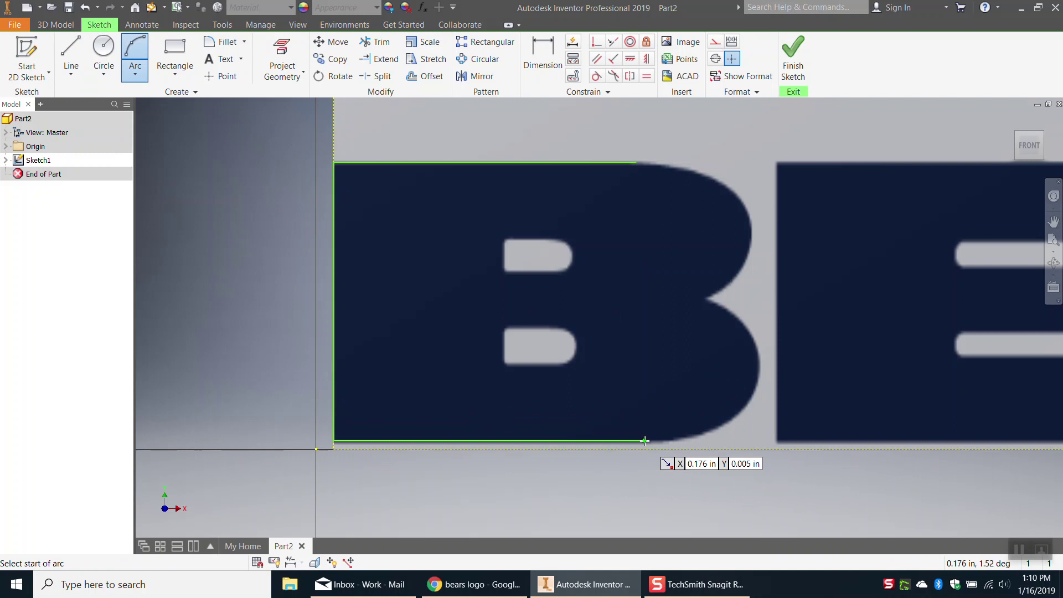
pyautogui.click(705, 298)
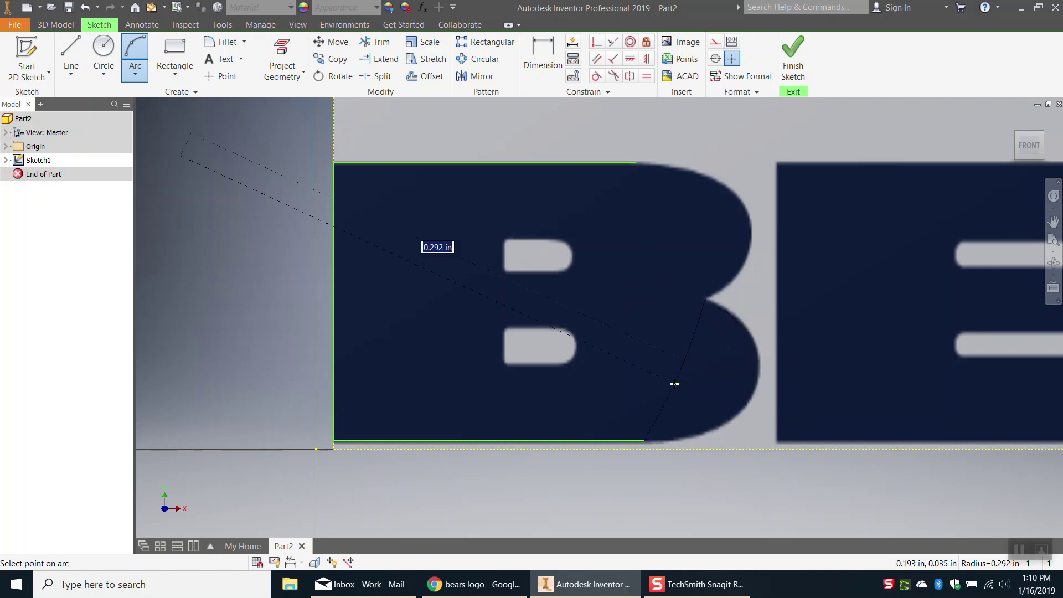
pyautogui.rightClick(674, 383)
pyautogui.click(643, 389)
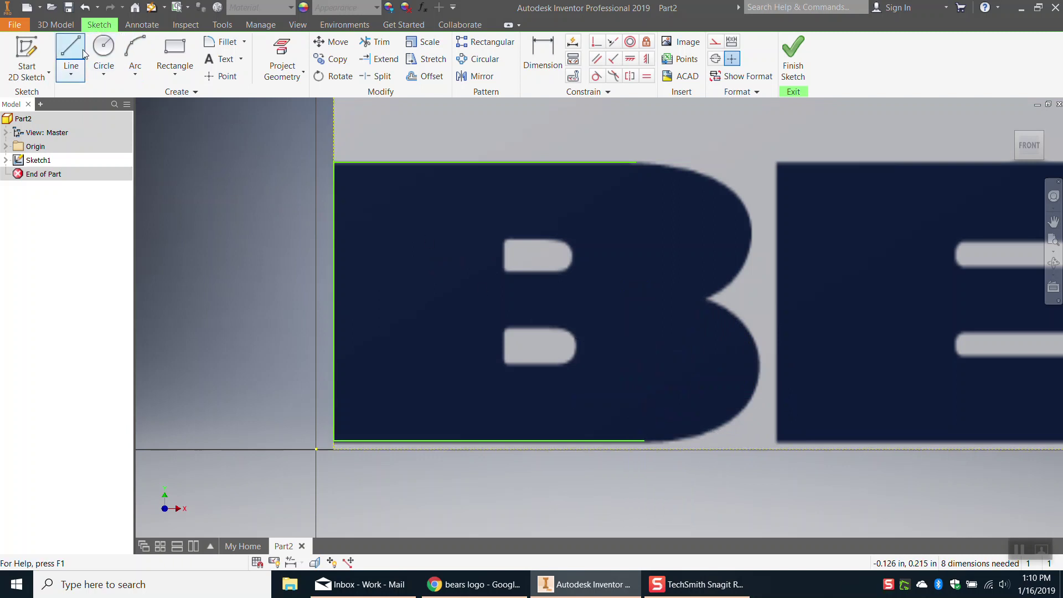
pyautogui.click(135, 56)
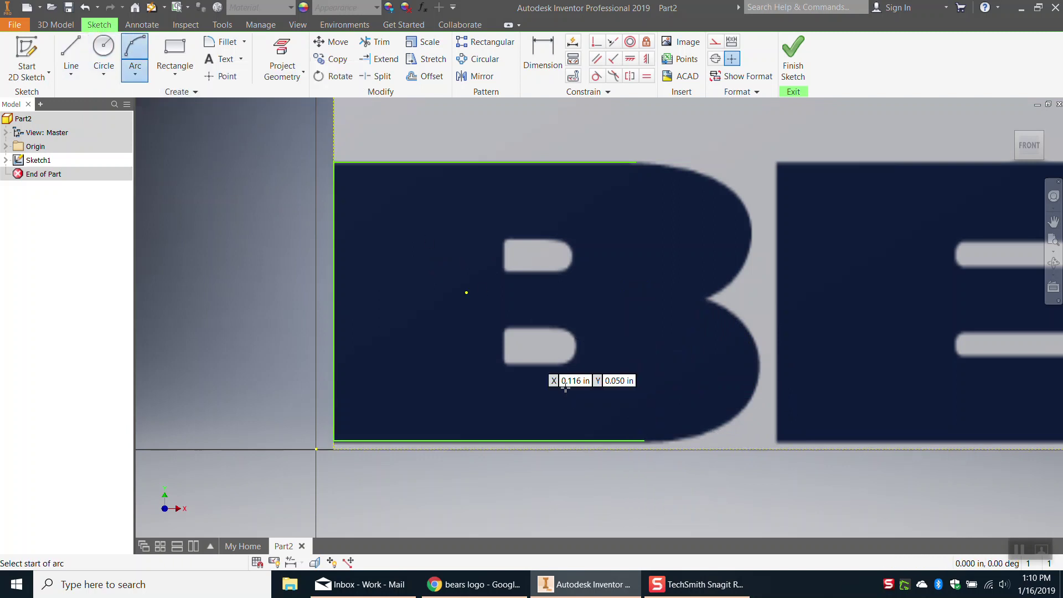
pyautogui.click(643, 441)
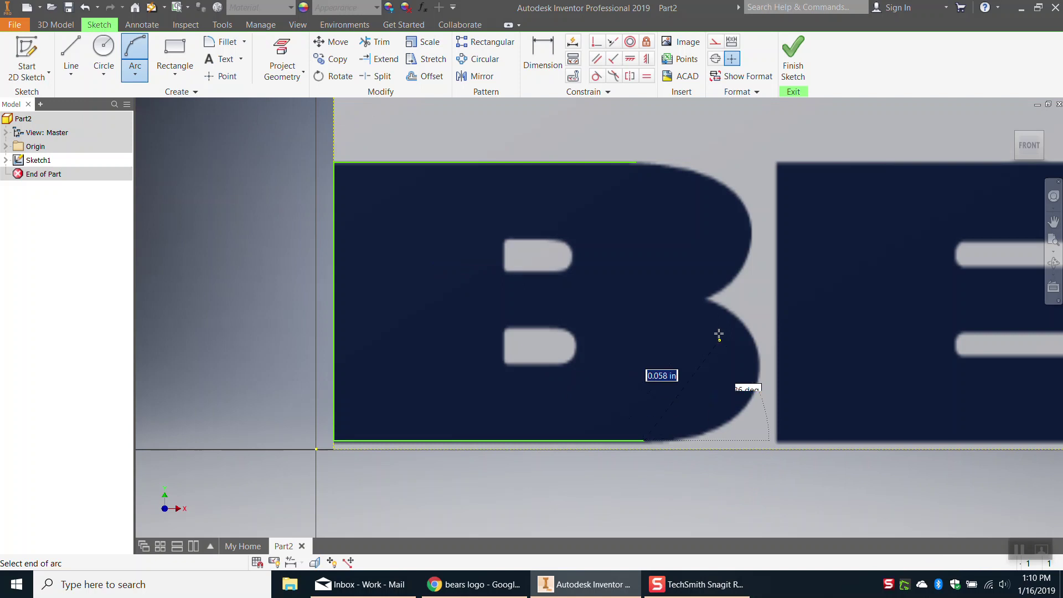
pyautogui.click(757, 380)
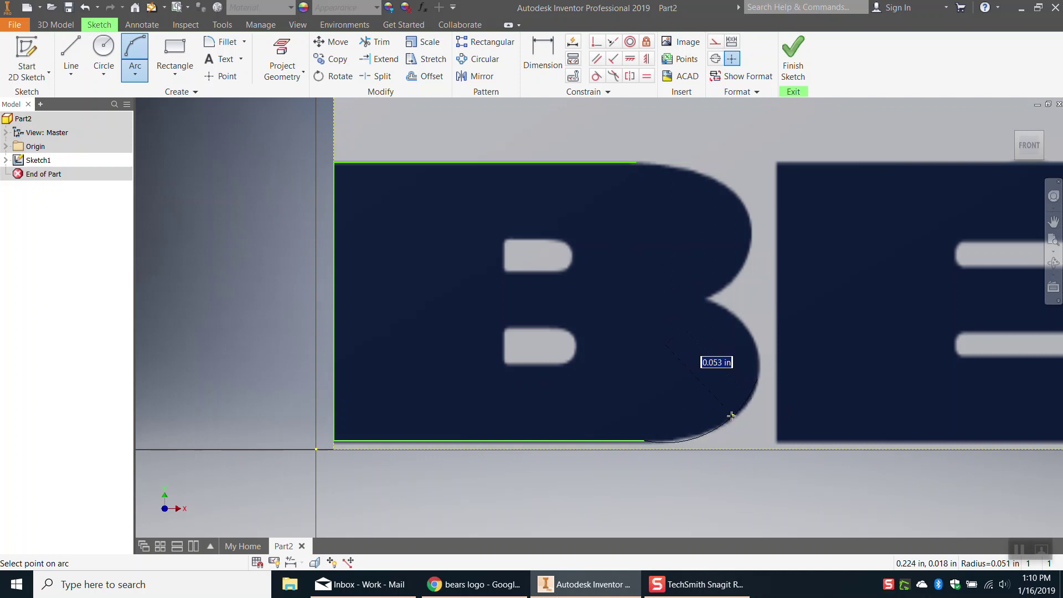
pyautogui.rightClick(730, 417)
pyautogui.click(715, 419)
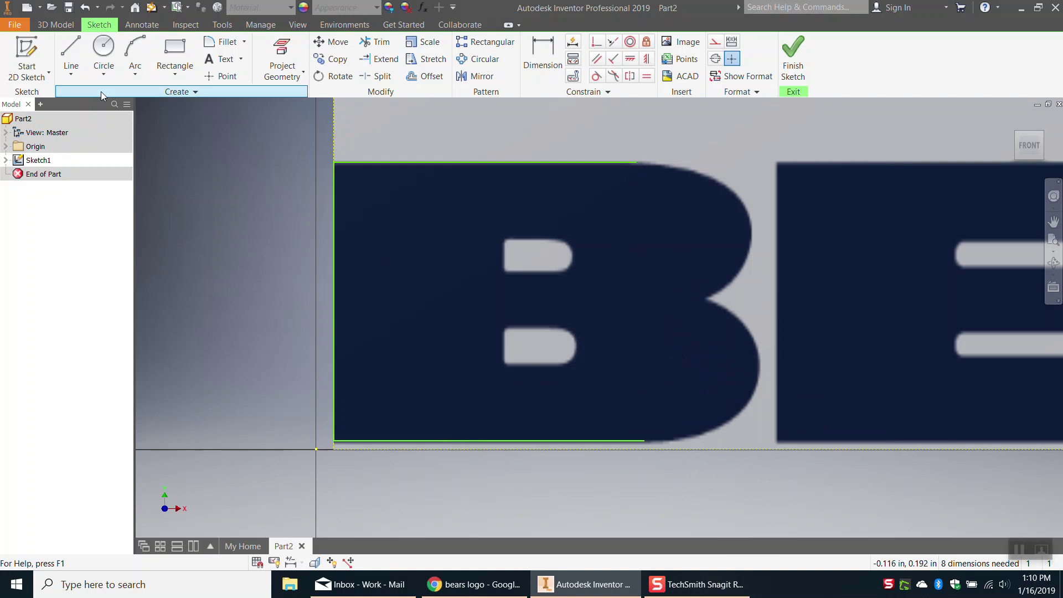
# - Trace the B's lower lobe with two connected three-point arcs, radii about 0.06 and 0.04 in, from the bottom line's end to the middle notch
pyautogui.click(135, 55)
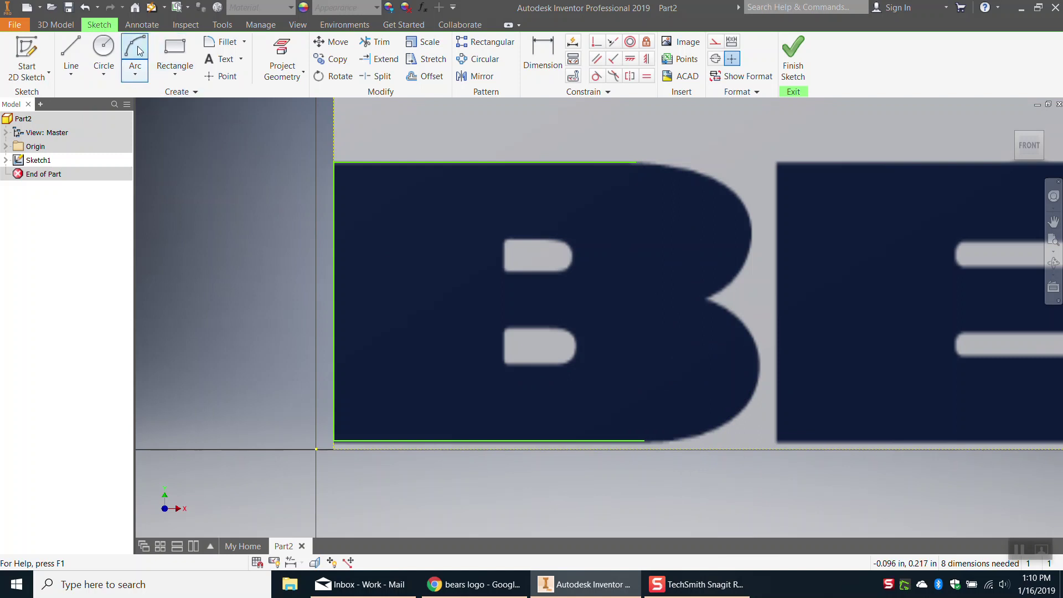
pyautogui.click(646, 442)
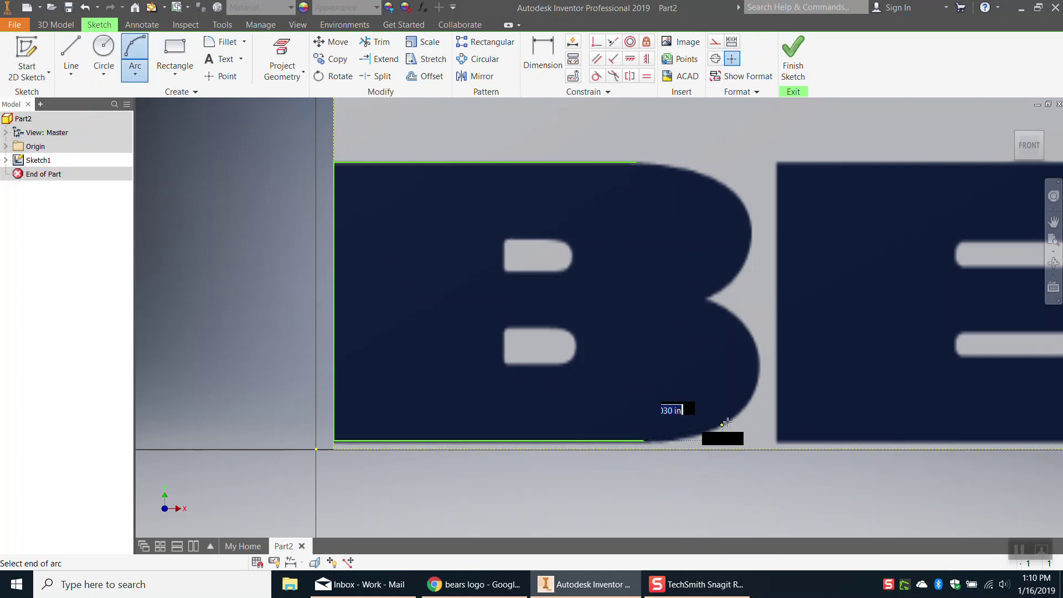
pyautogui.click(756, 387)
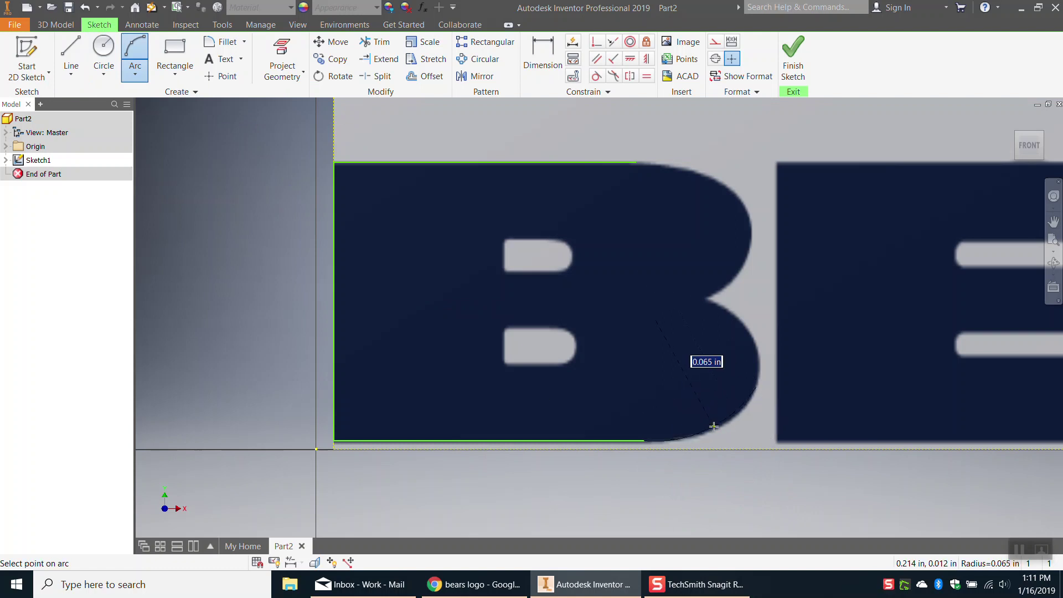
pyautogui.click(714, 428)
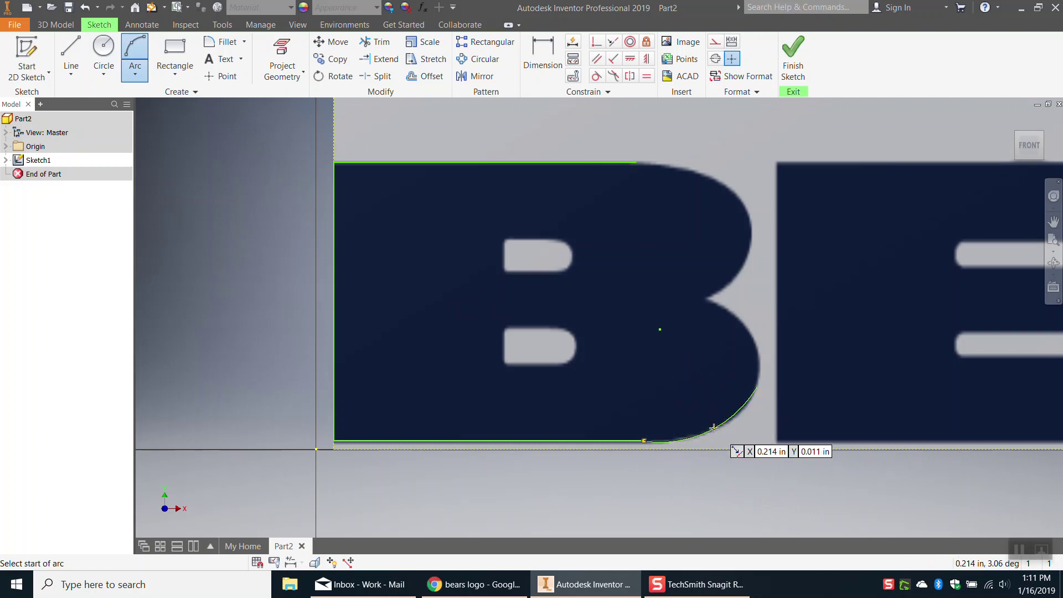
pyautogui.click(755, 388)
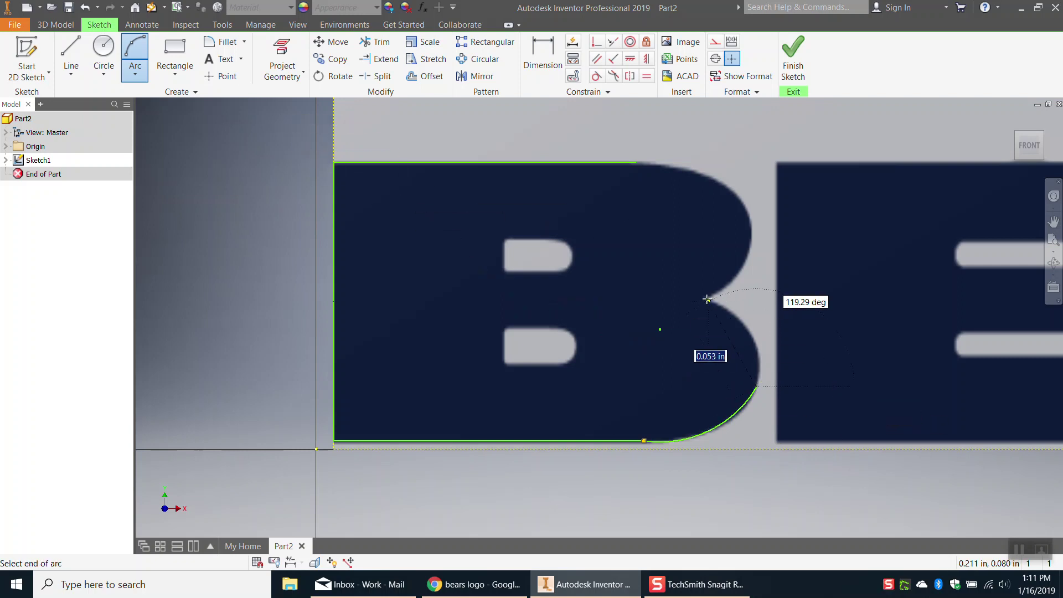
pyautogui.click(708, 299)
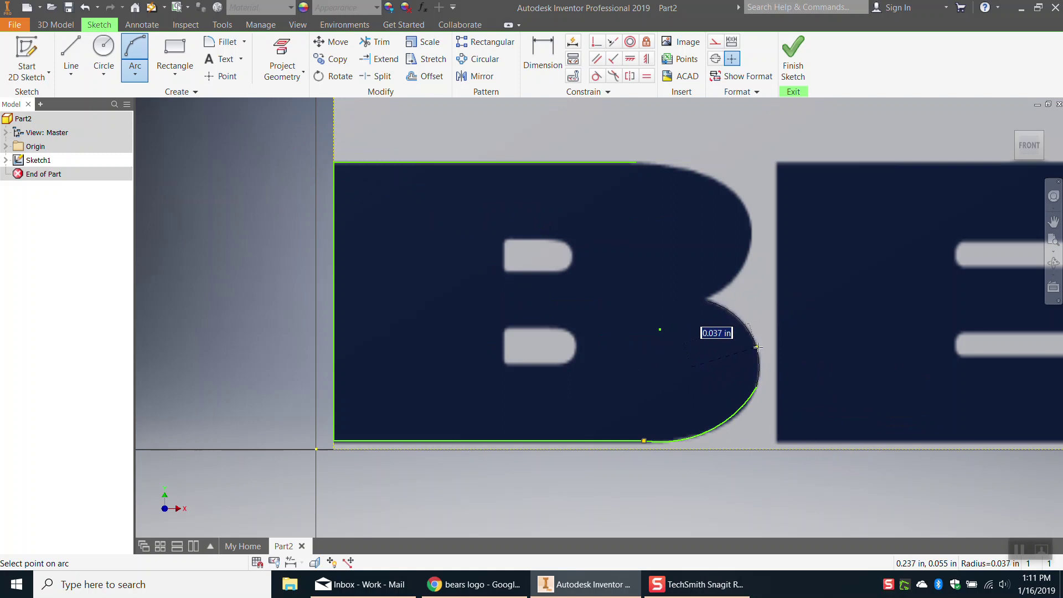
pyautogui.click(758, 347)
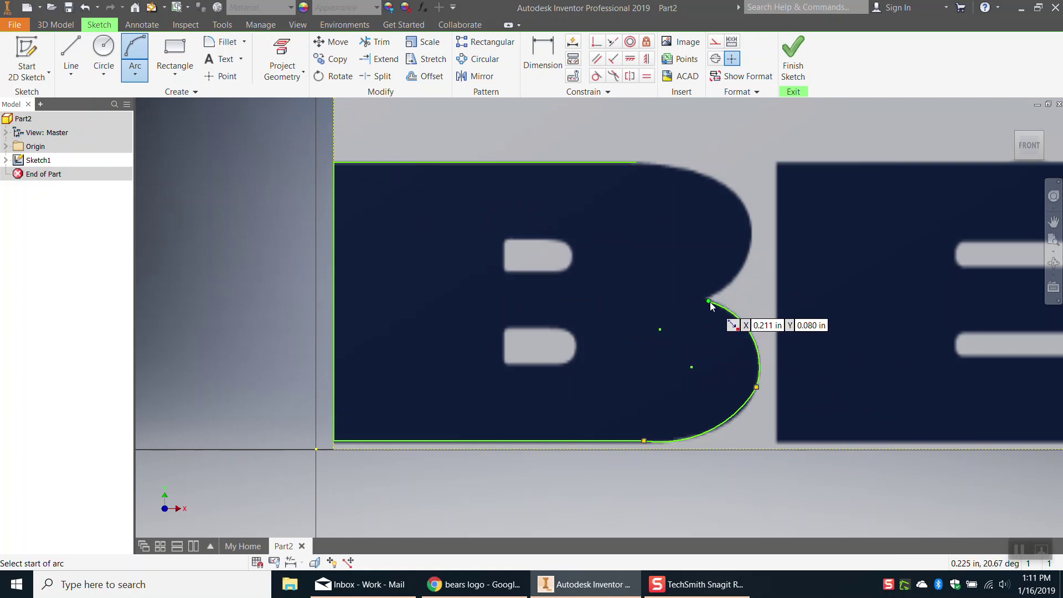
# - Draw a three-point arc along the lower half of the B's upper lobe, from the middle notch to the lobe's outermost edge
pyautogui.click(708, 301)
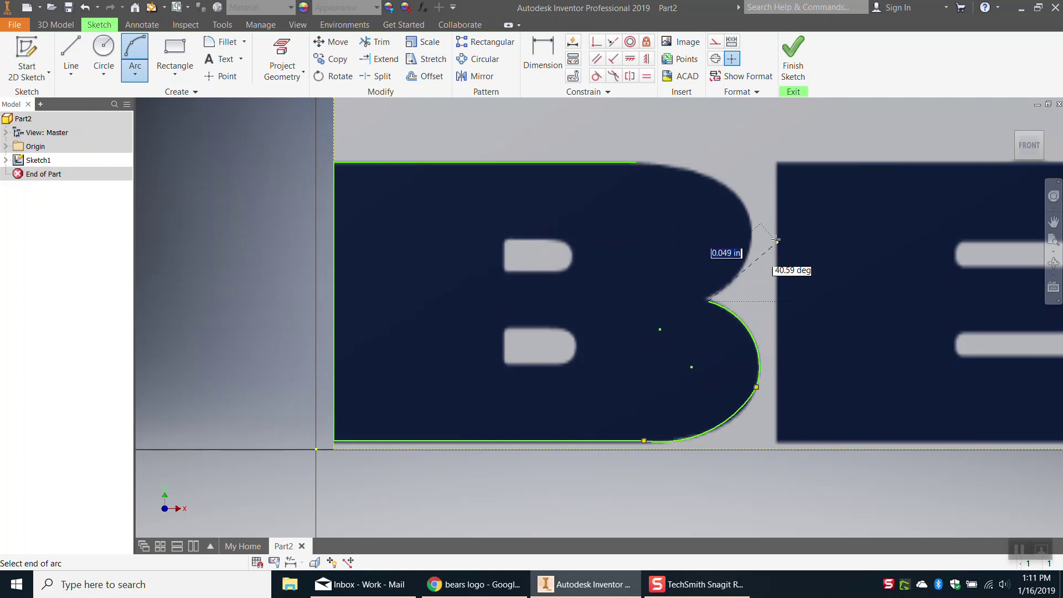
pyautogui.click(752, 224)
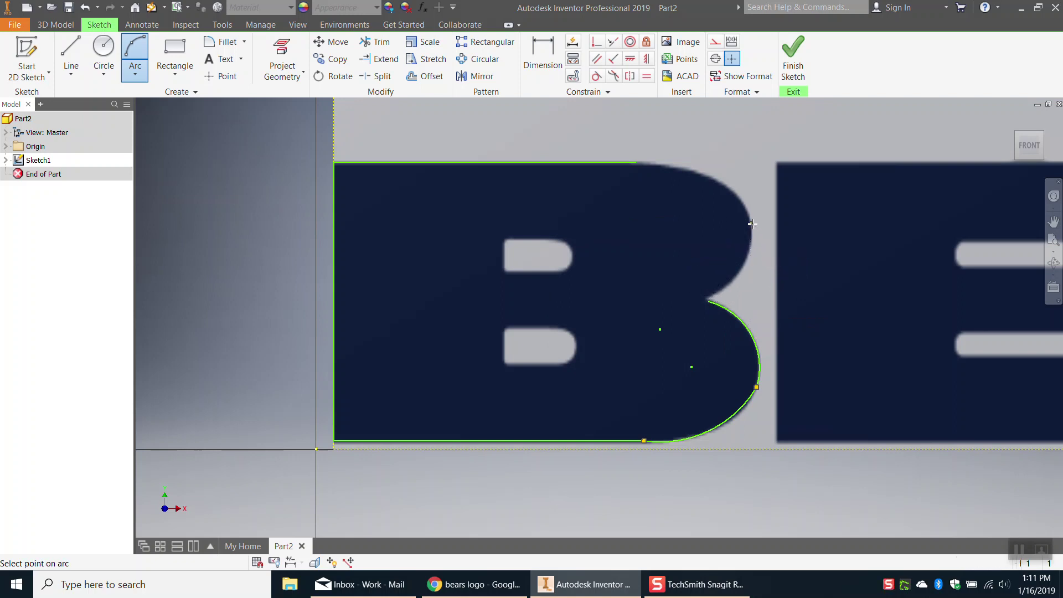
pyautogui.click(745, 258)
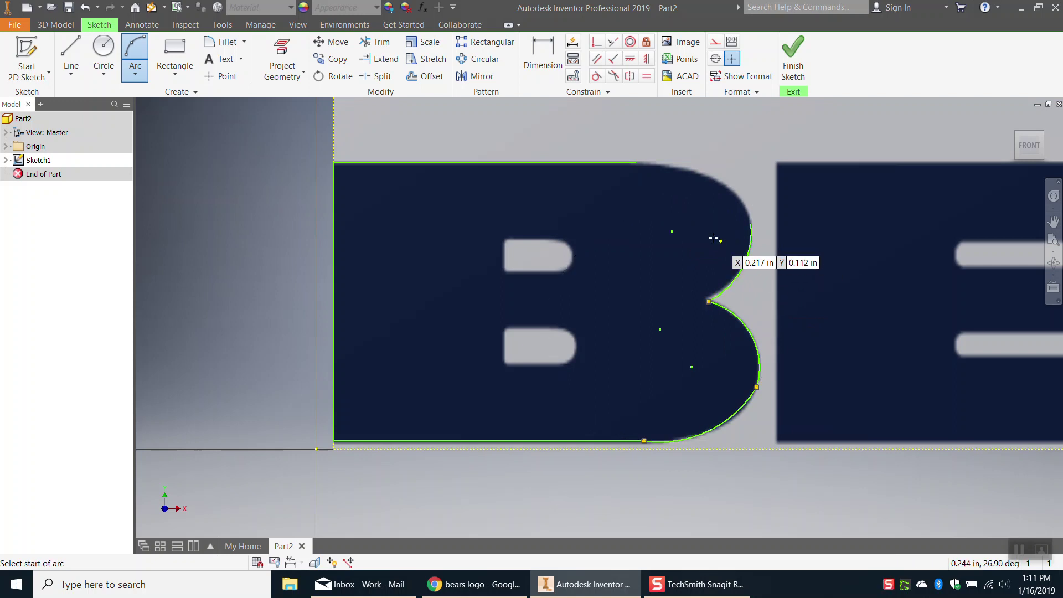
# - Try a single arc along the rest of the B's upper lobe to the end of the top line, and undo it
pyautogui.click(752, 223)
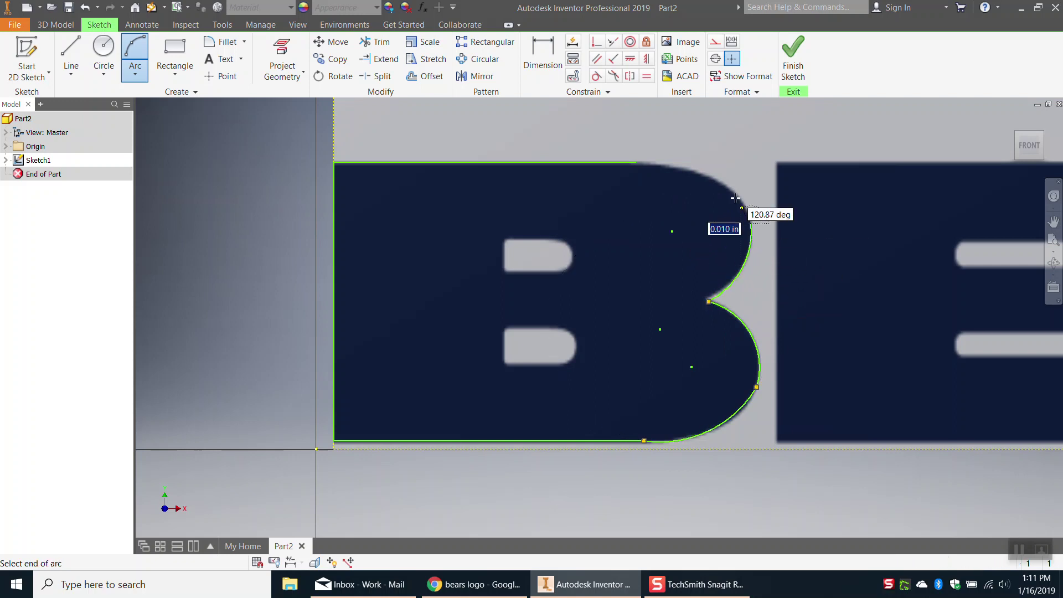
pyautogui.click(637, 163)
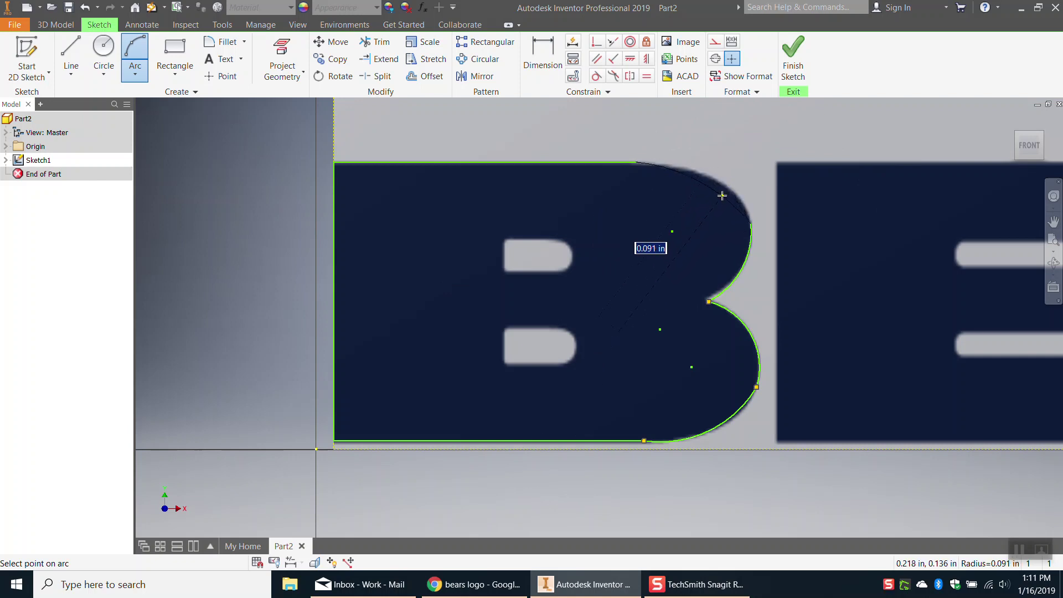
pyautogui.click(725, 193)
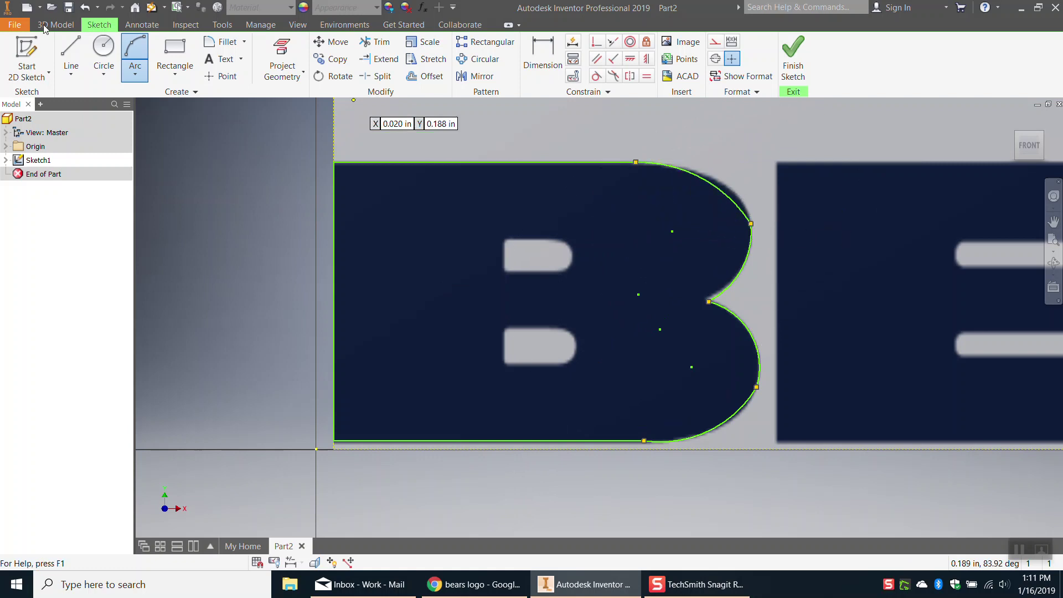
pyautogui.click(84, 8)
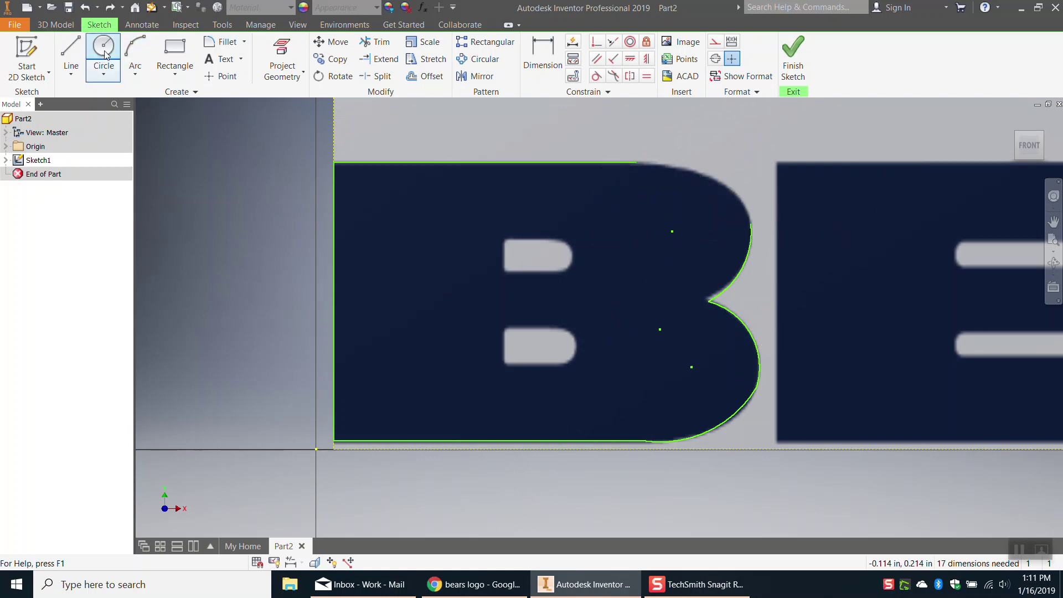
# - Close the B's upper lobe with two connected three-point arcs, radii about 0.075 and 0.02 in, from the top line's end to the existing arc
pyautogui.click(636, 162)
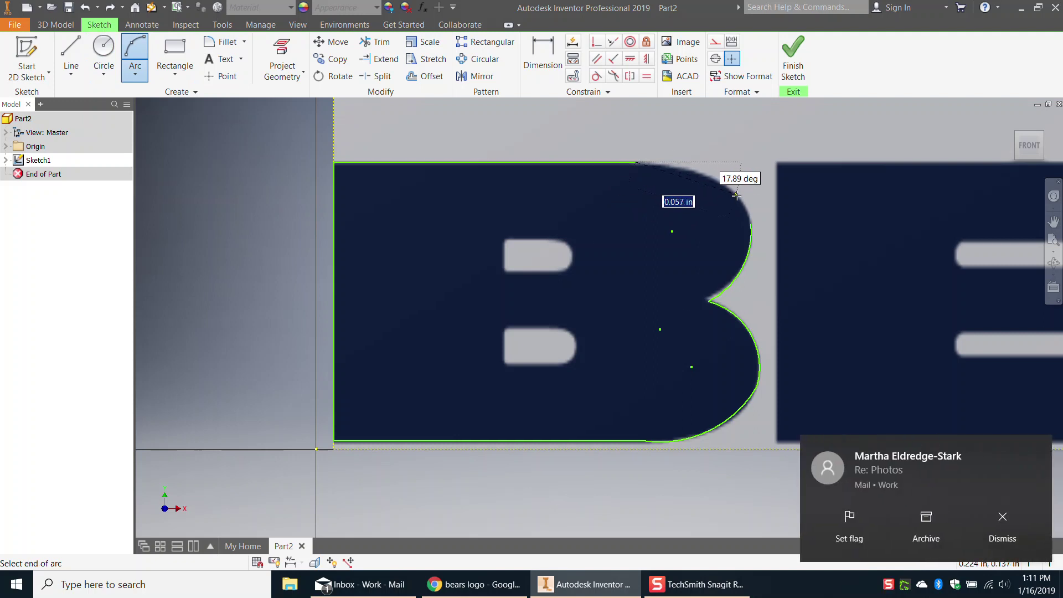
pyautogui.click(737, 196)
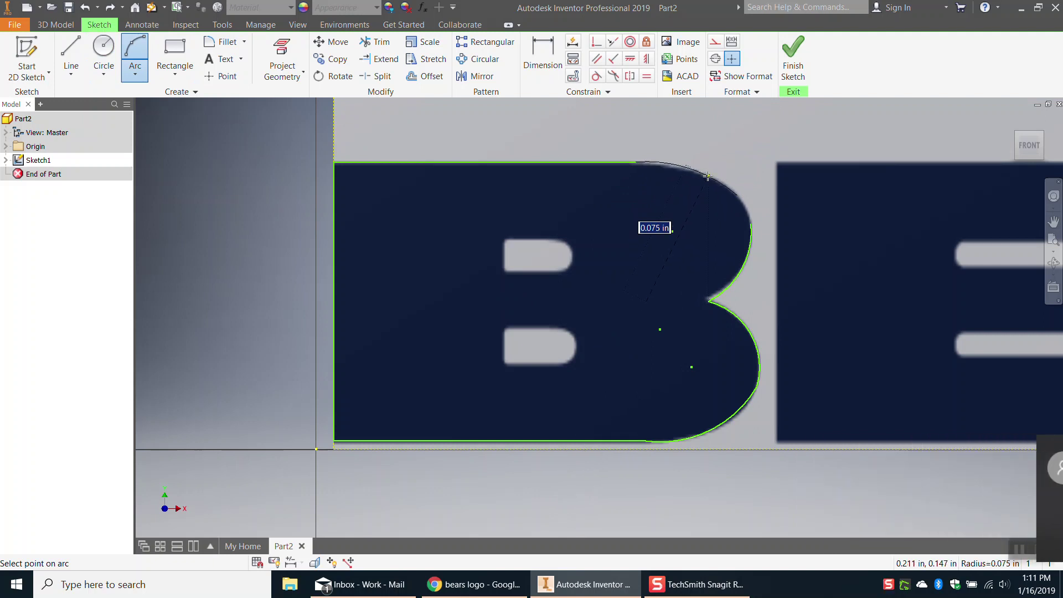
pyautogui.click(712, 180)
pyautogui.click(739, 196)
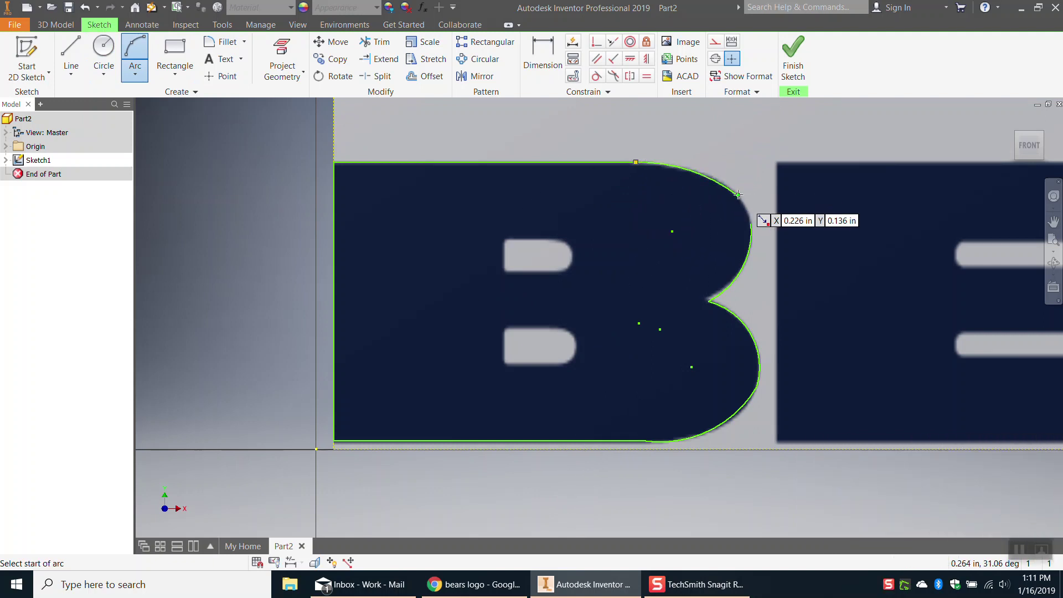
pyautogui.click(753, 222)
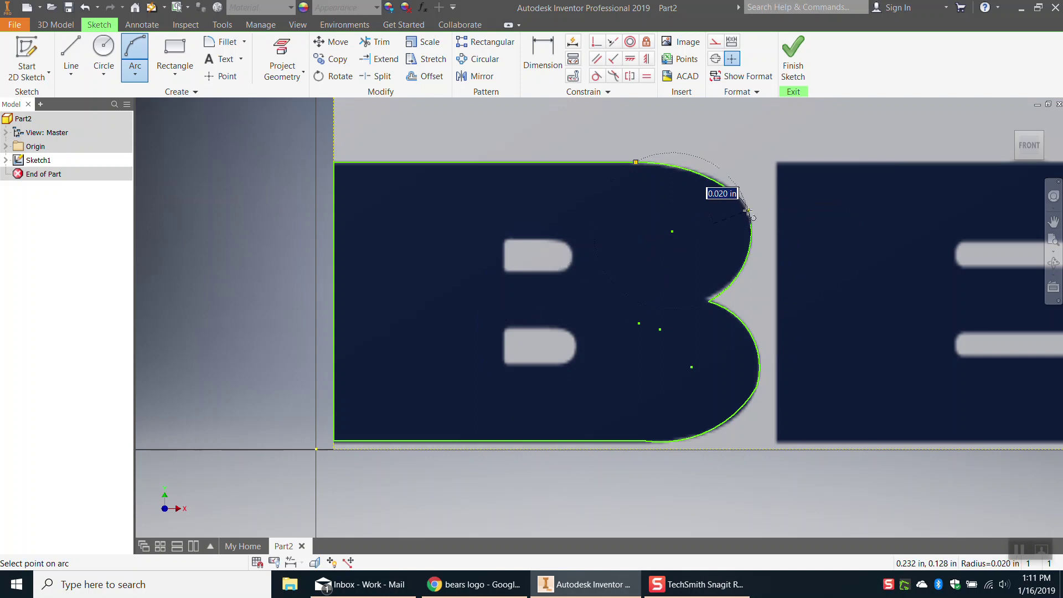
pyautogui.click(747, 213)
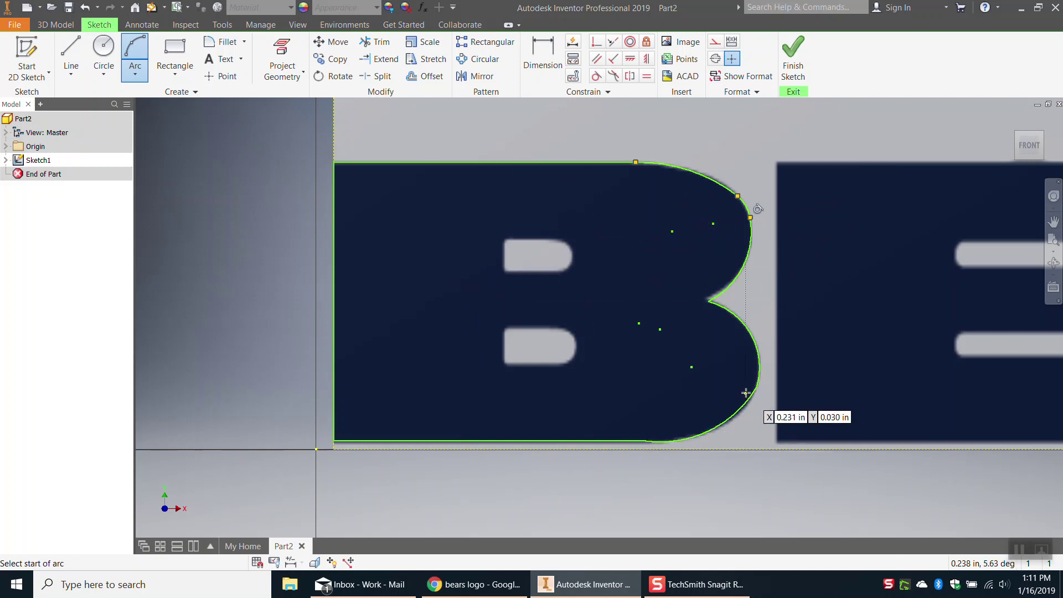
# - Draw the straight left, top and bottom edges of the B's upper hole, about 0.016 in high and 0.027 in long
pyautogui.click(76, 52)
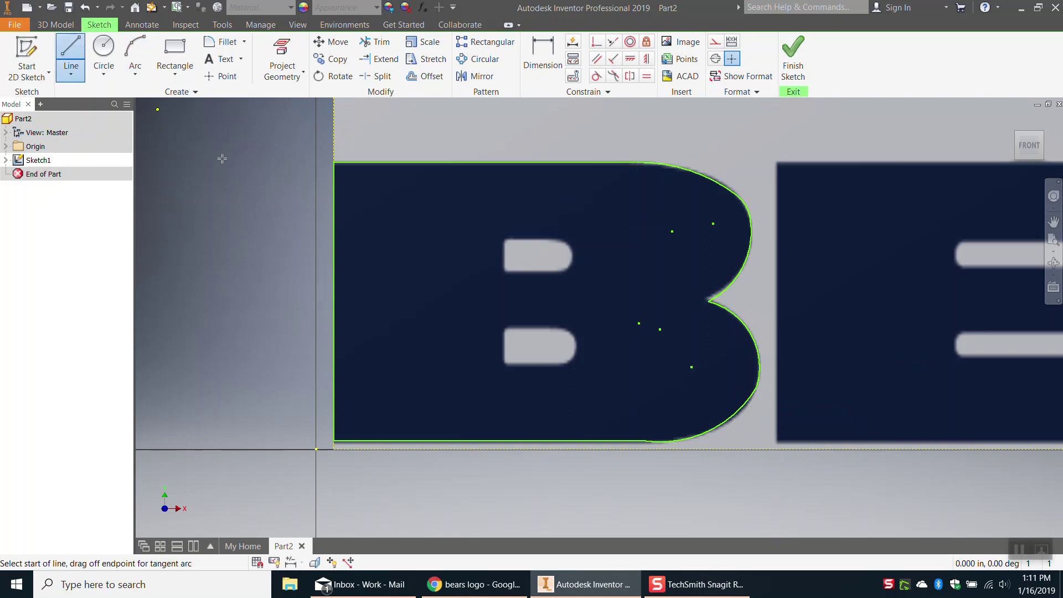
pyautogui.click(506, 270)
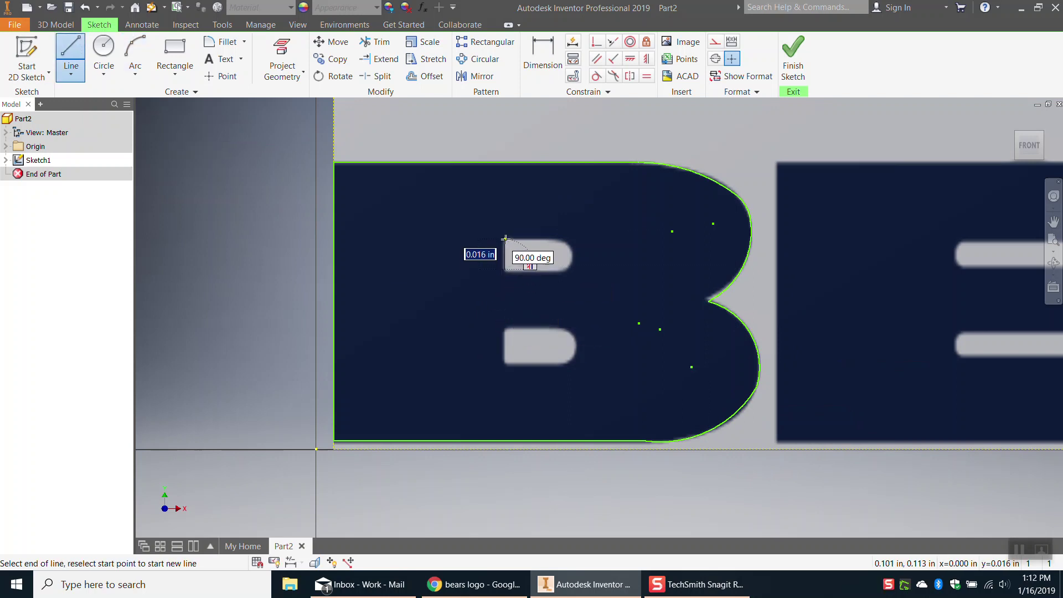
pyautogui.click(505, 239)
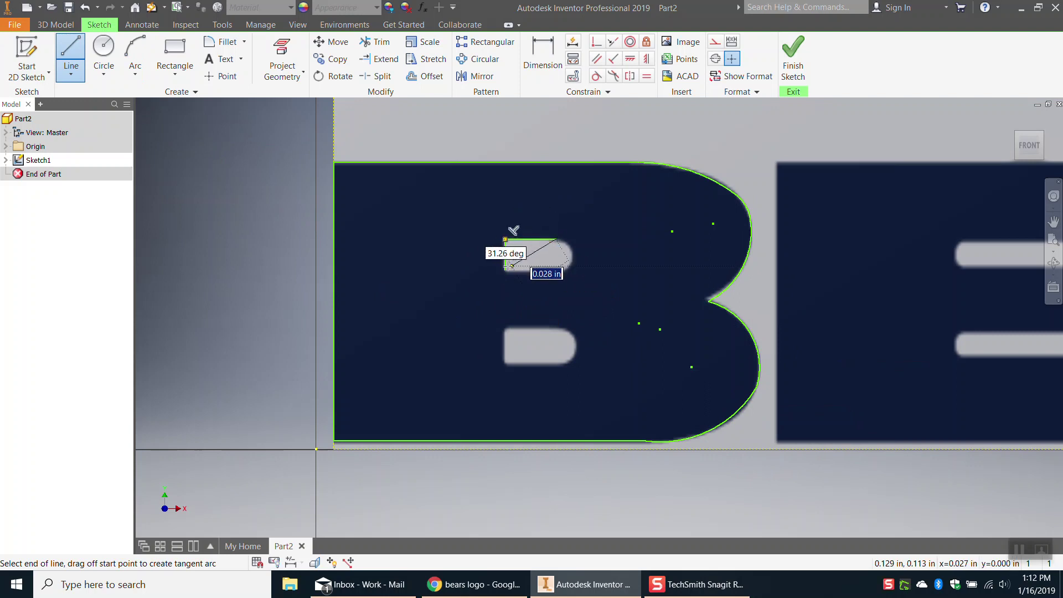
pyautogui.rightClick(541, 259)
pyautogui.click(588, 261)
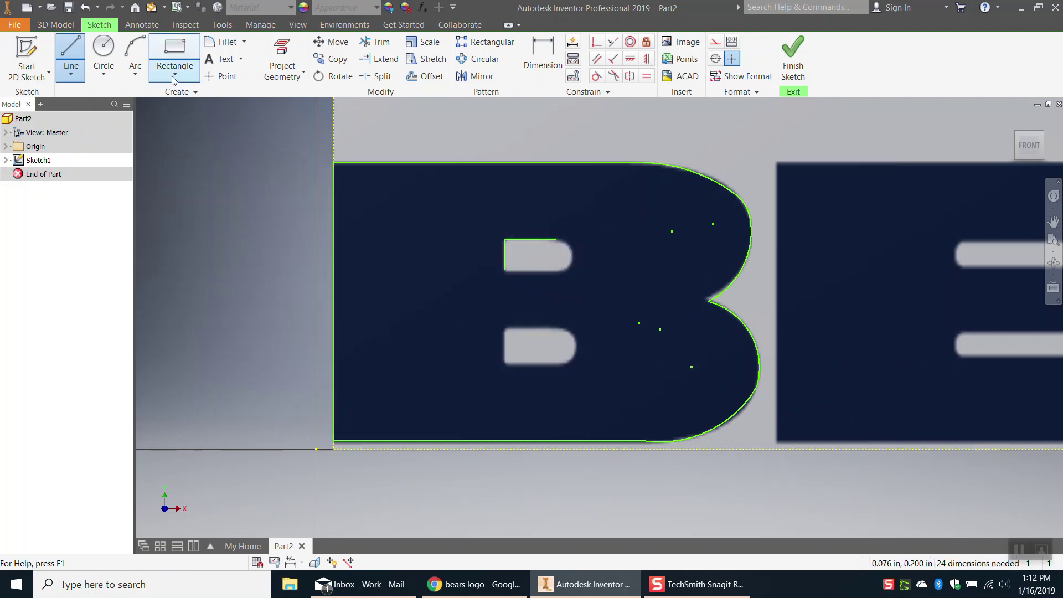
pyautogui.click(505, 270)
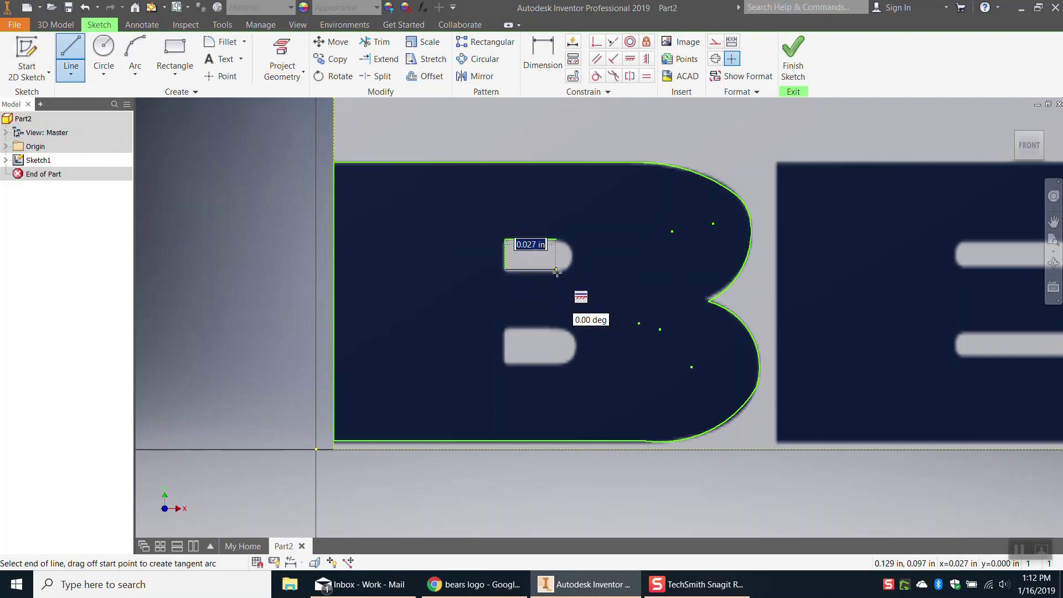
pyautogui.click(556, 271)
# - Close the right end of the B's upper hole with a three-point arc of about 0.009 in radius
pyautogui.click(135, 55)
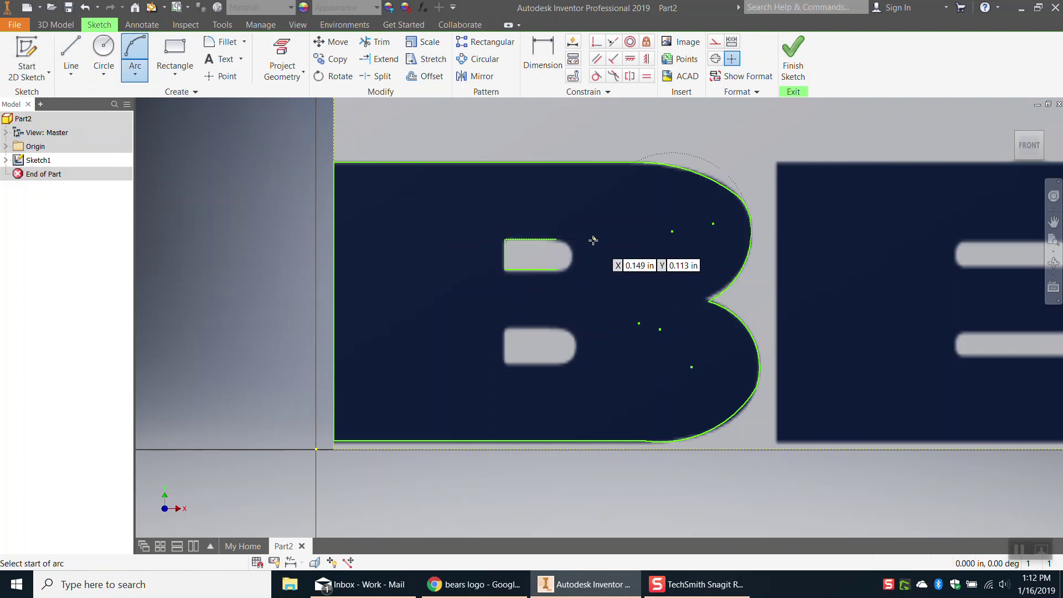
pyautogui.click(556, 239)
pyautogui.click(557, 270)
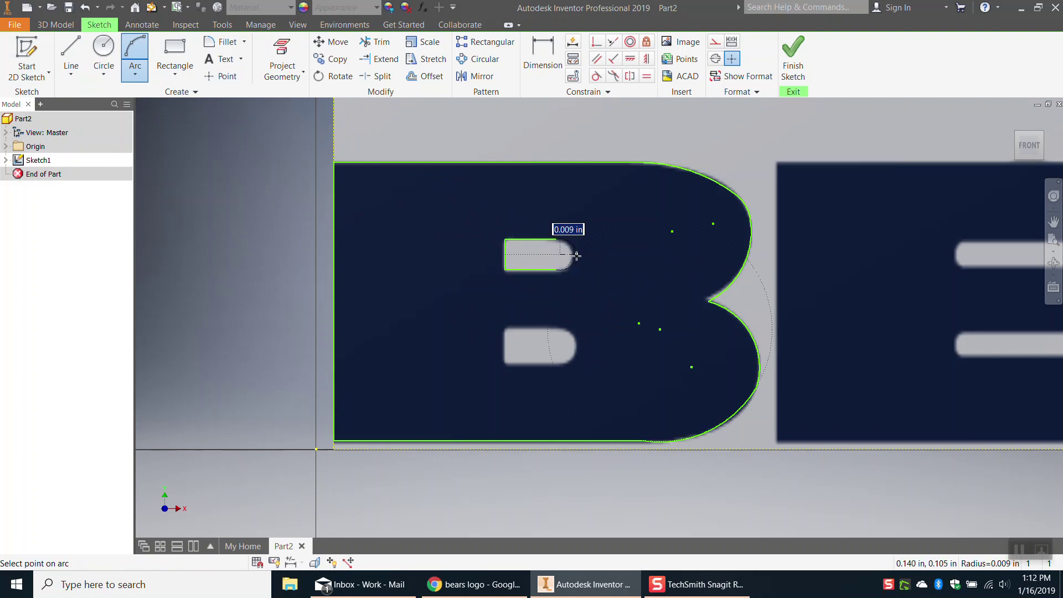
pyautogui.click(574, 257)
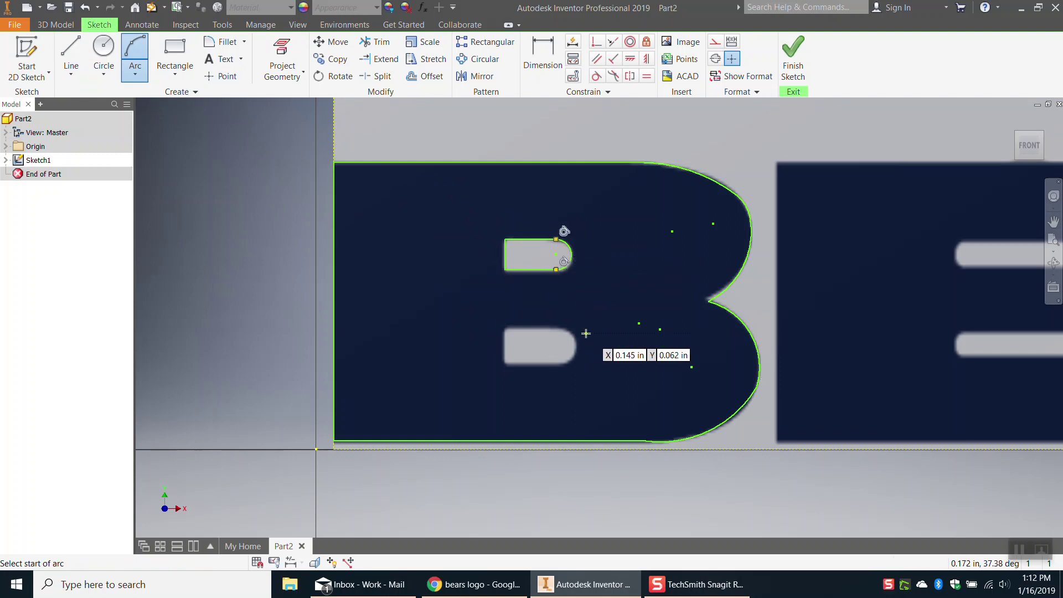
# - Draw the straight bottom, left and top edges of the B's lower hole, about 0.030 in long and 0.020 in high
pyautogui.press('l')
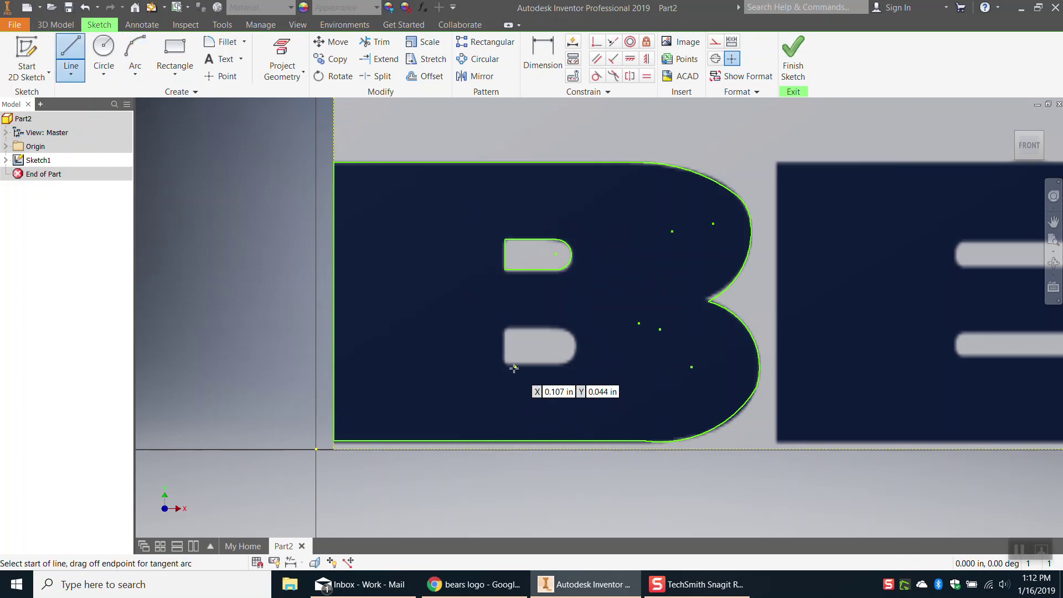
pyautogui.click(561, 365)
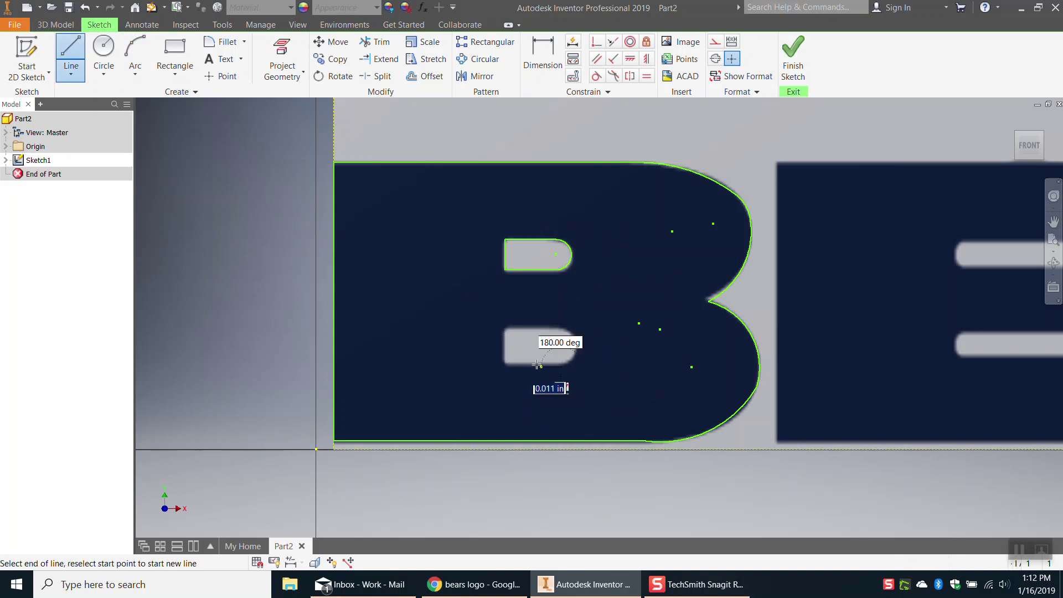
pyautogui.click(505, 366)
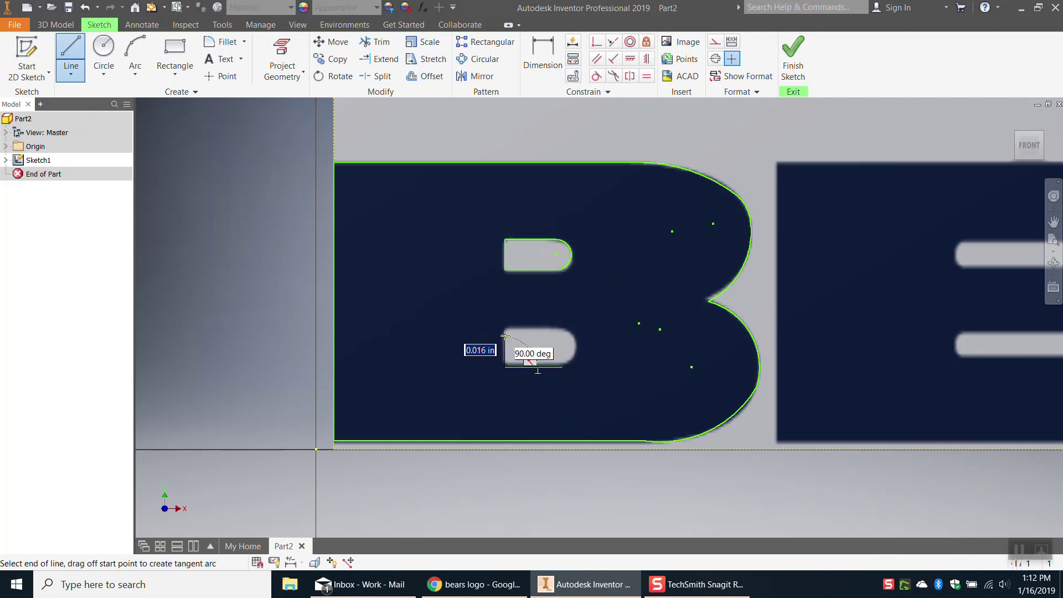
pyautogui.click(507, 330)
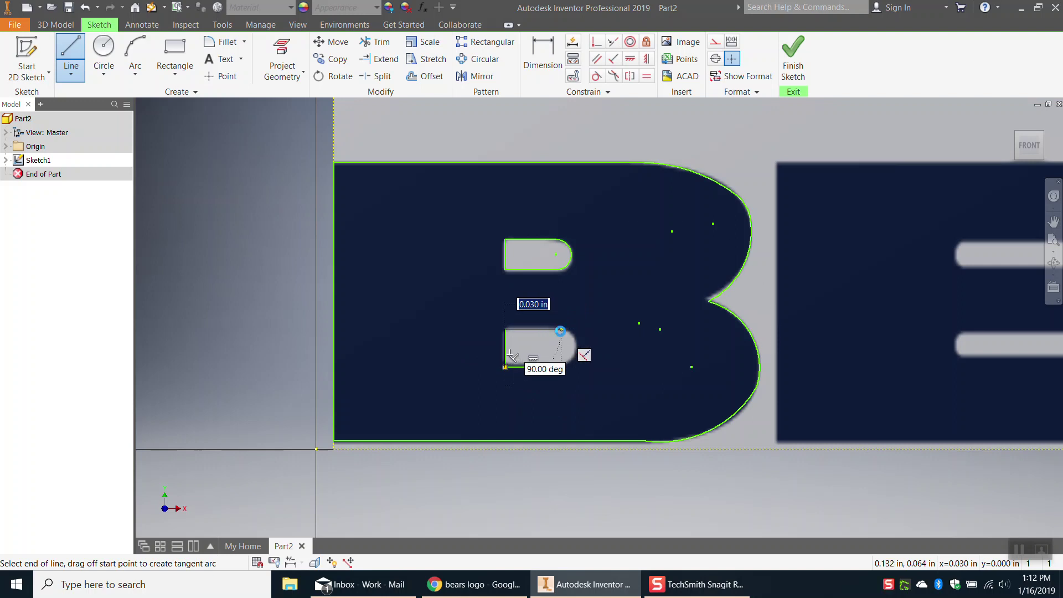
pyautogui.click(561, 331)
pyautogui.rightClick(496, 346)
pyautogui.click(495, 321)
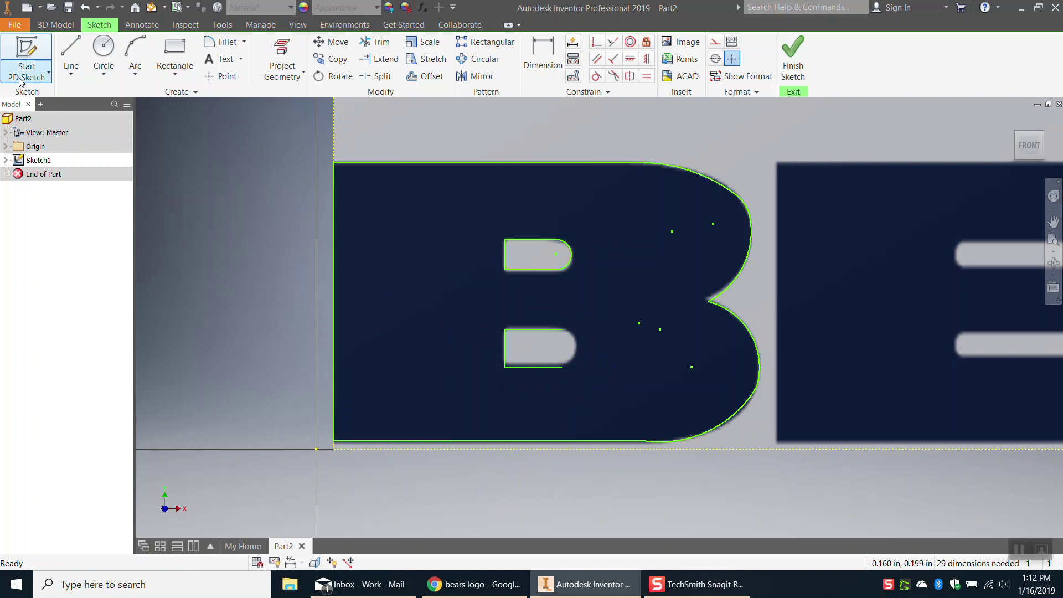
# - Close the right end of the B's lower hole with a three-point arc of about 0.011 in radius
pyautogui.click(135, 55)
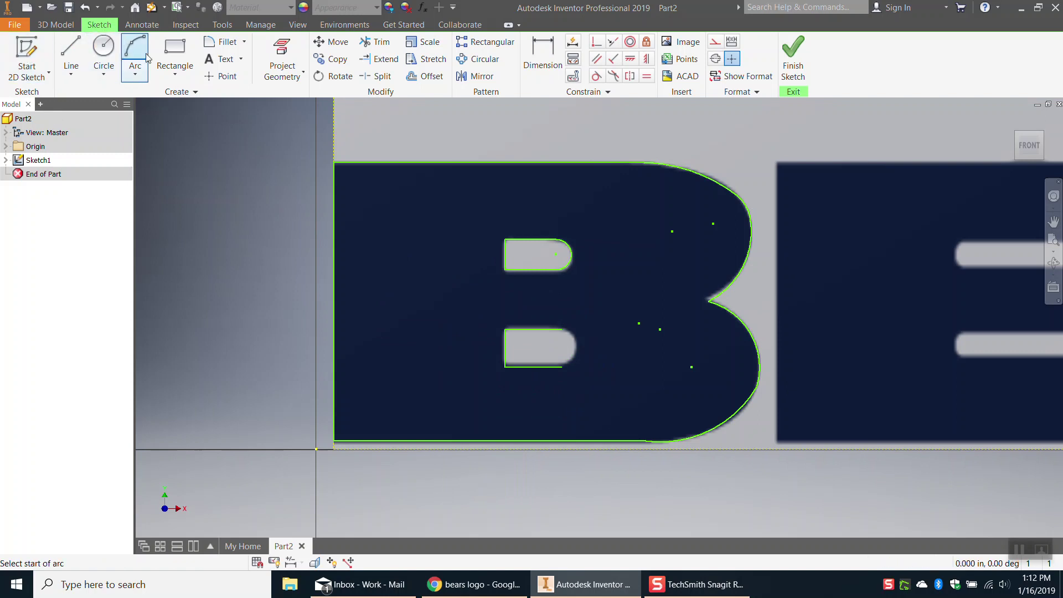
pyautogui.click(561, 331)
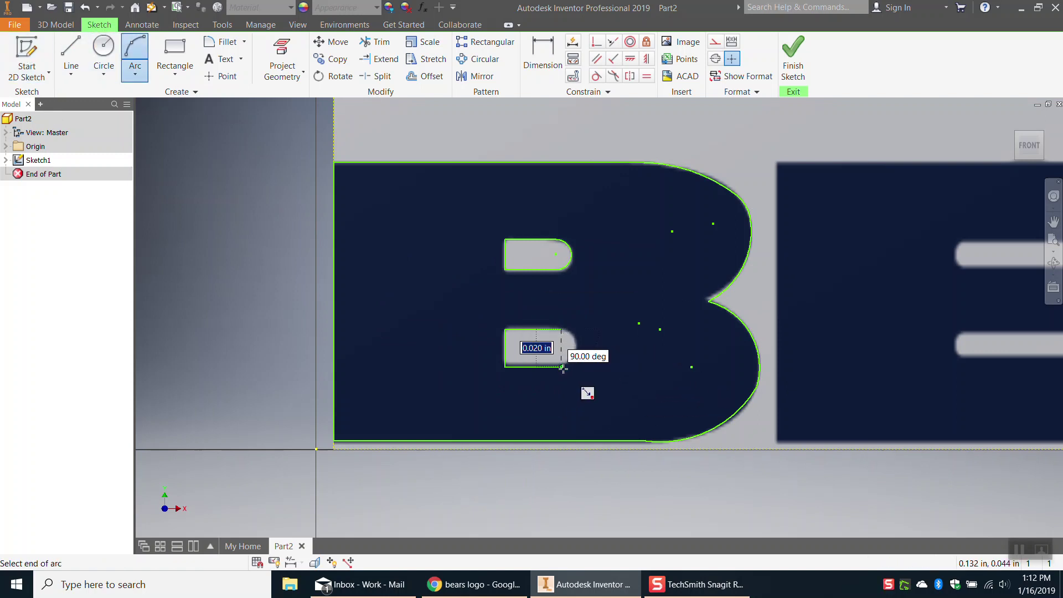
pyautogui.click(563, 367)
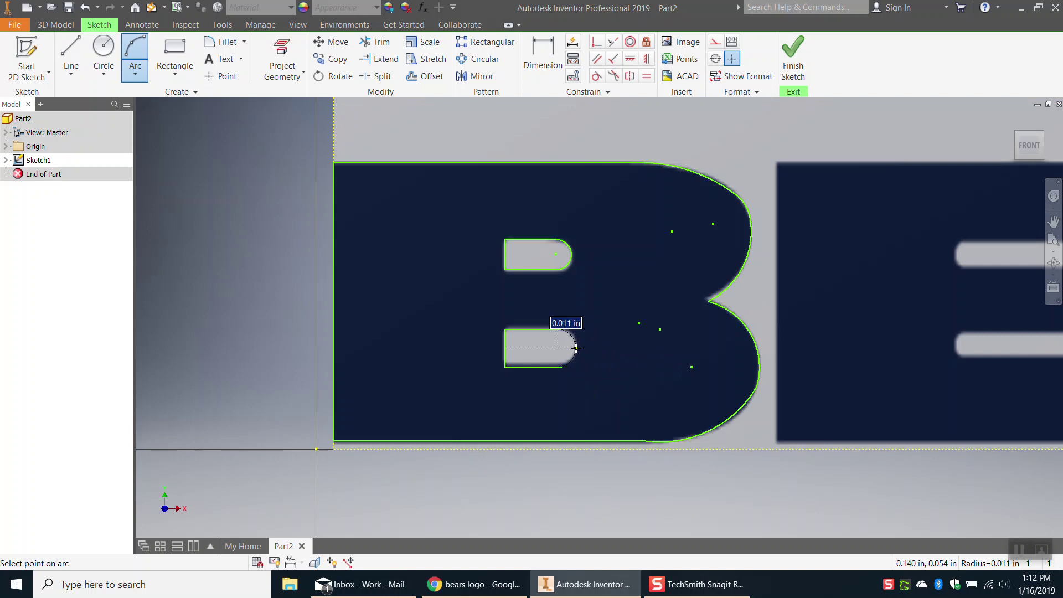
pyautogui.click(576, 348)
pyautogui.rightClick(606, 363)
pyautogui.click(631, 359)
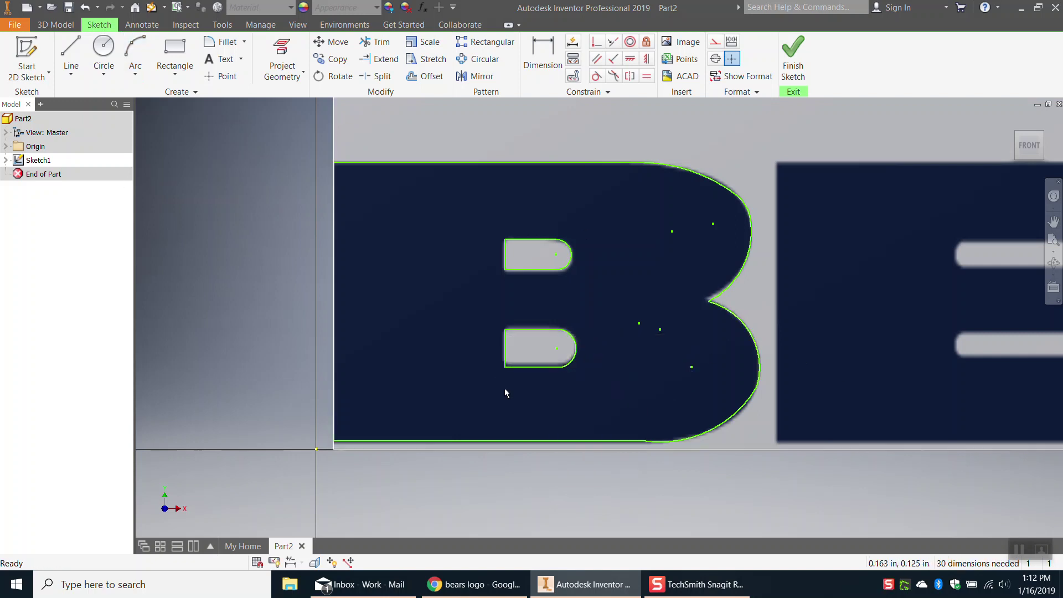
# - Finish the sketch and extrude the B profile, without its two holes, by 0.18 in
pyautogui.click(794, 56)
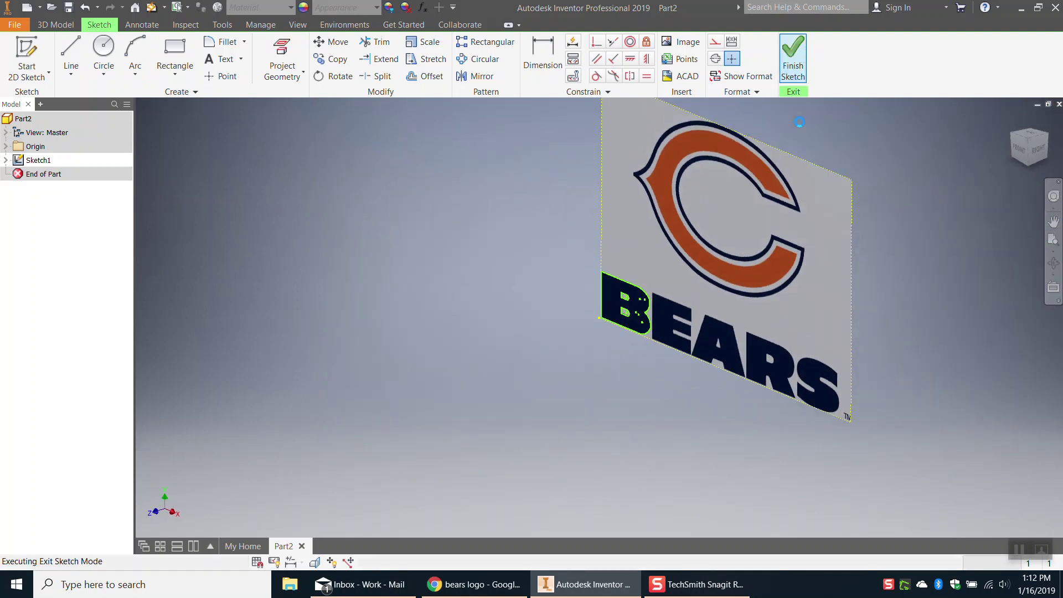
pyautogui.click(115, 55)
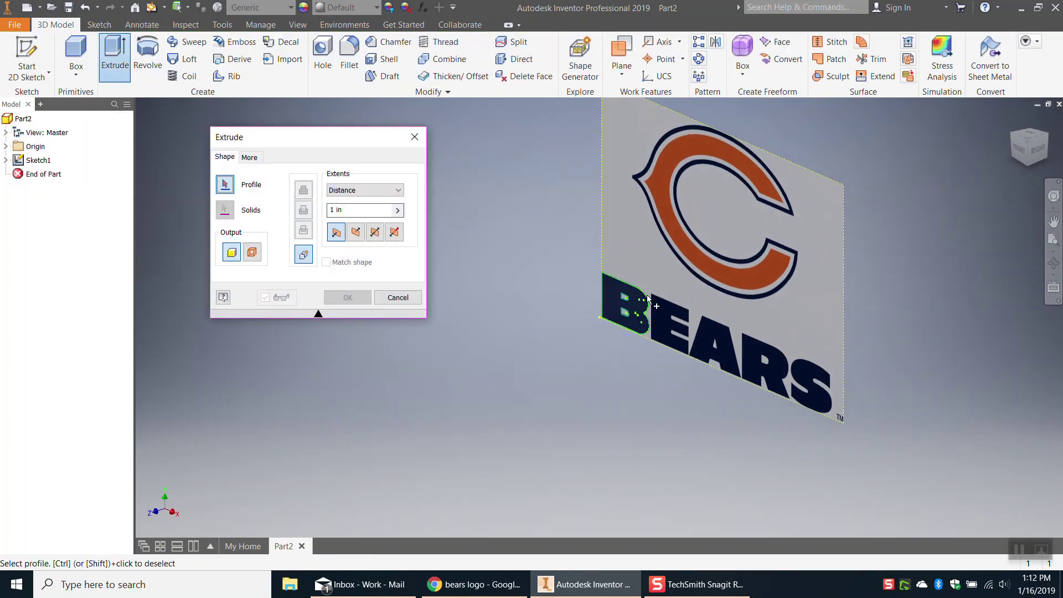
pyautogui.click(619, 309)
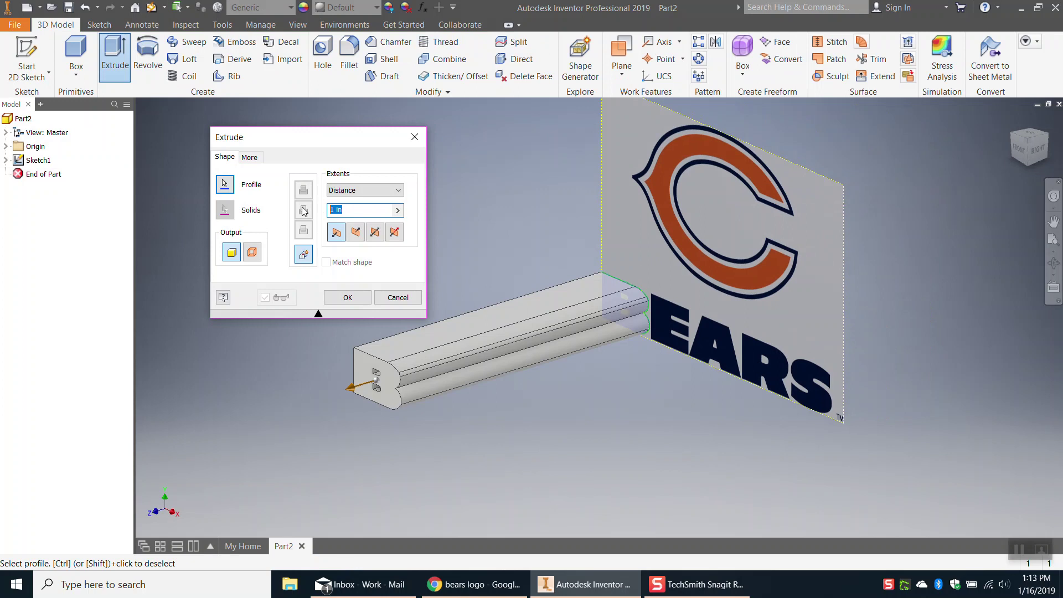
pyautogui.write('.18')
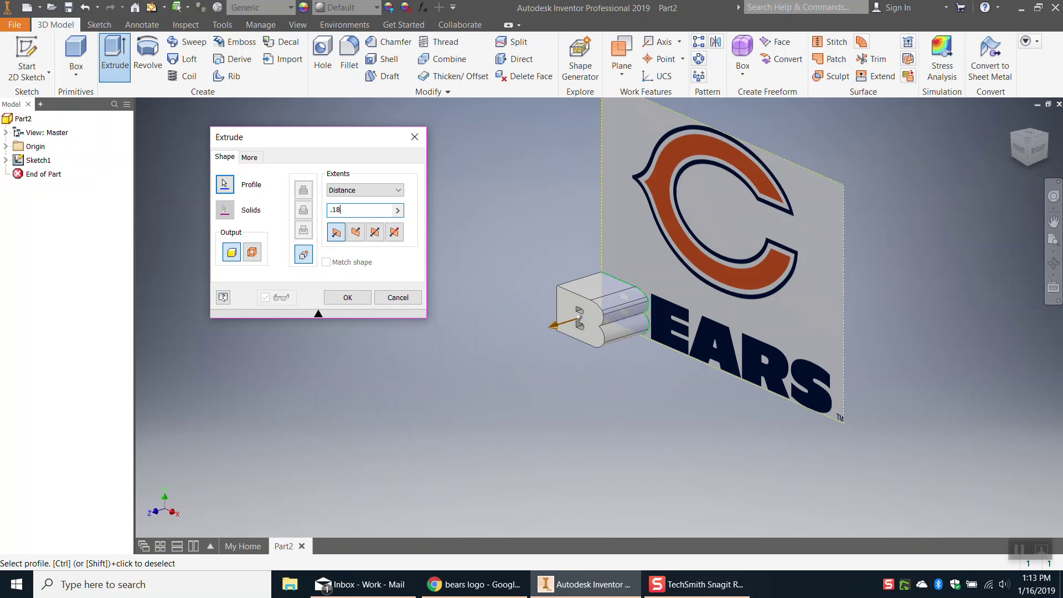
pyautogui.click(347, 298)
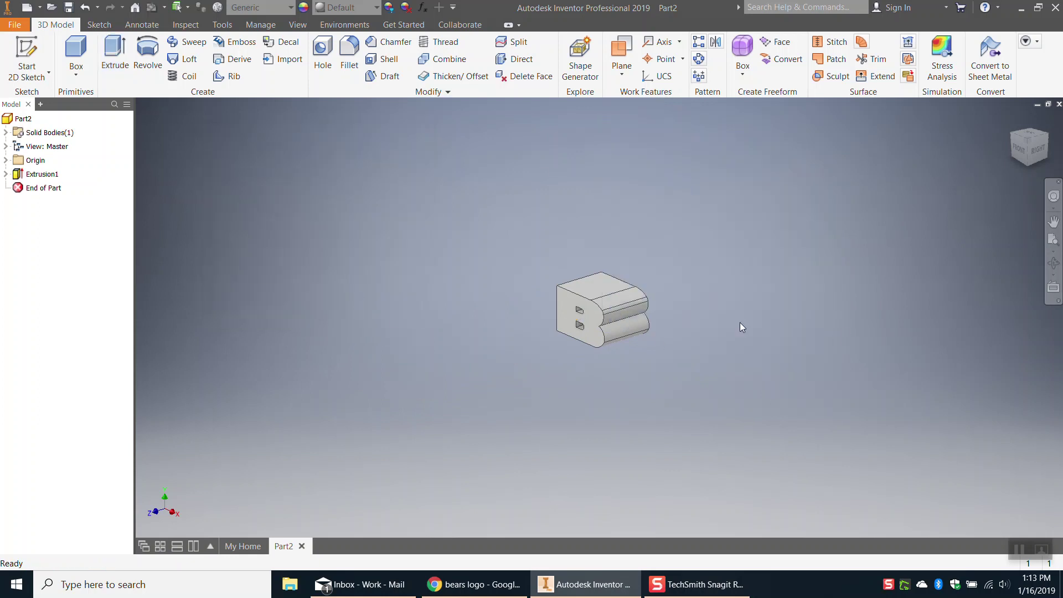
# - Start a new 2D sketch on the front face of the extruded B
pyautogui.click(1018, 148)
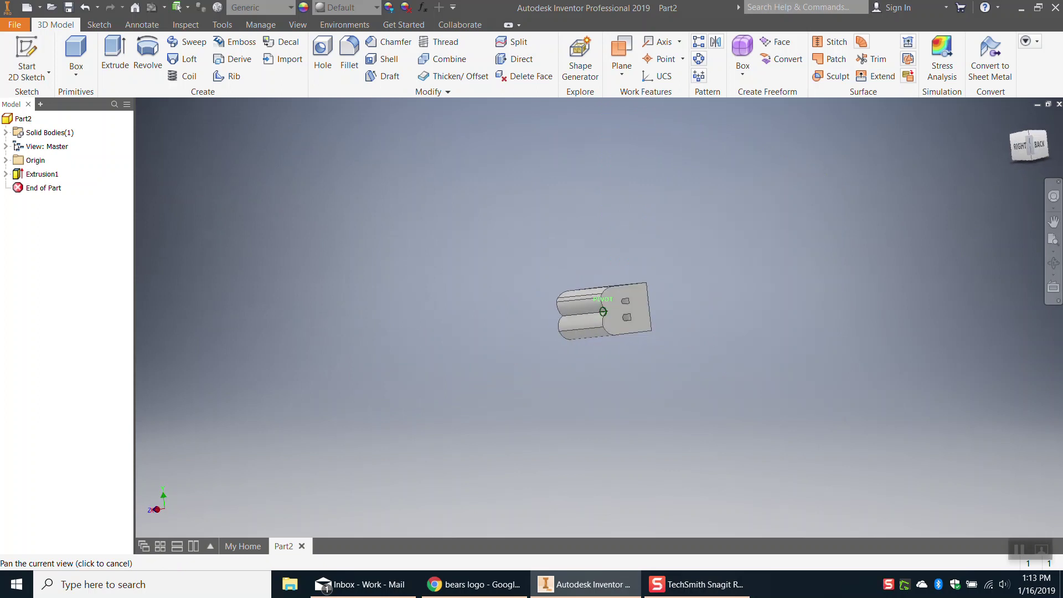
pyautogui.keyDown('shift'); pyautogui.moveTo(603, 398); pyautogui.dragTo(629, 403, button='middle'); pyautogui.keyUp('shift')
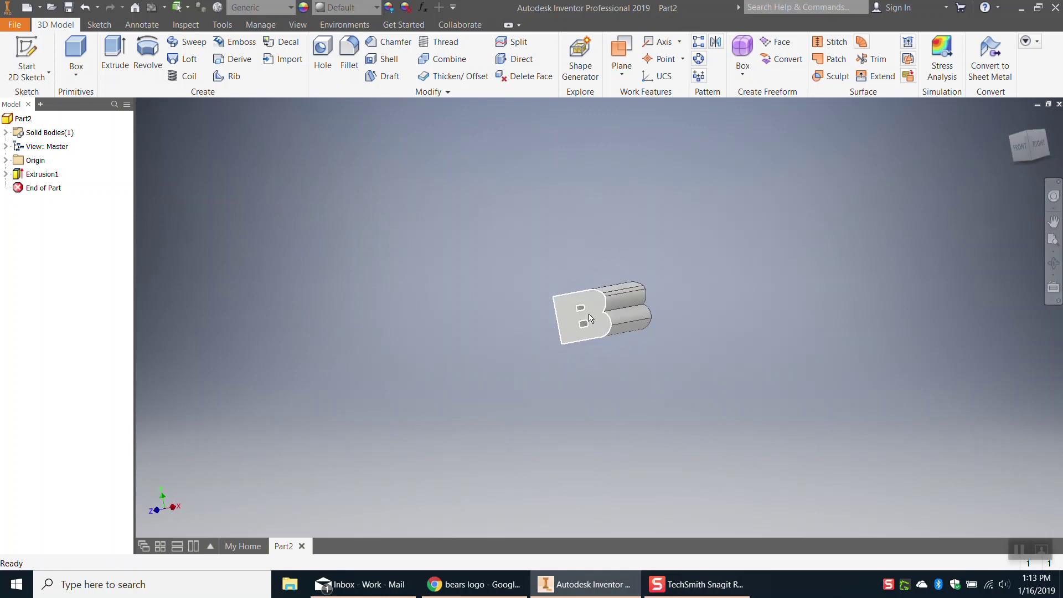
pyautogui.click(16, 55)
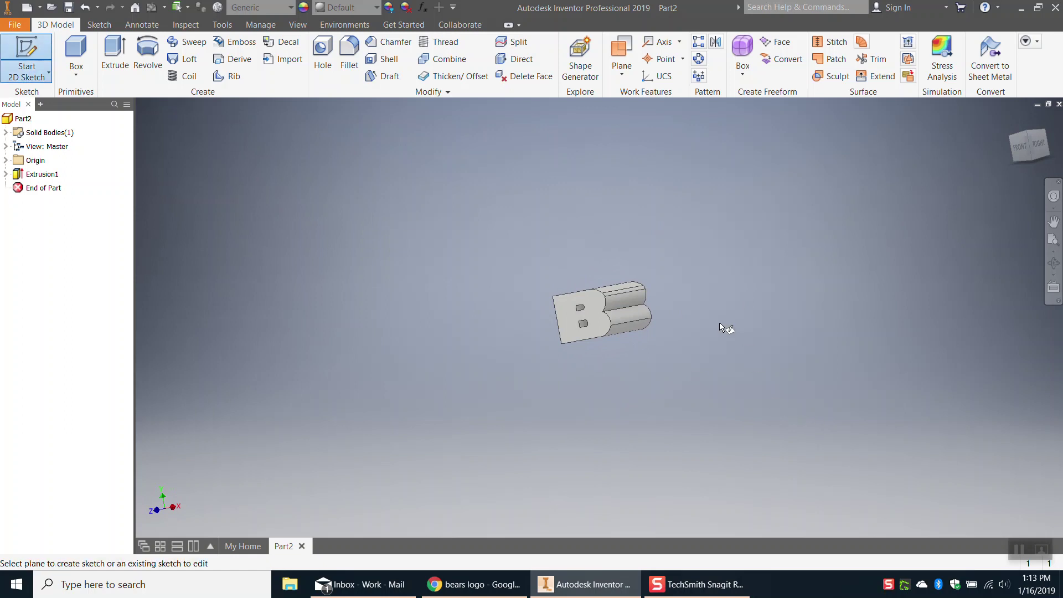
pyautogui.click(581, 335)
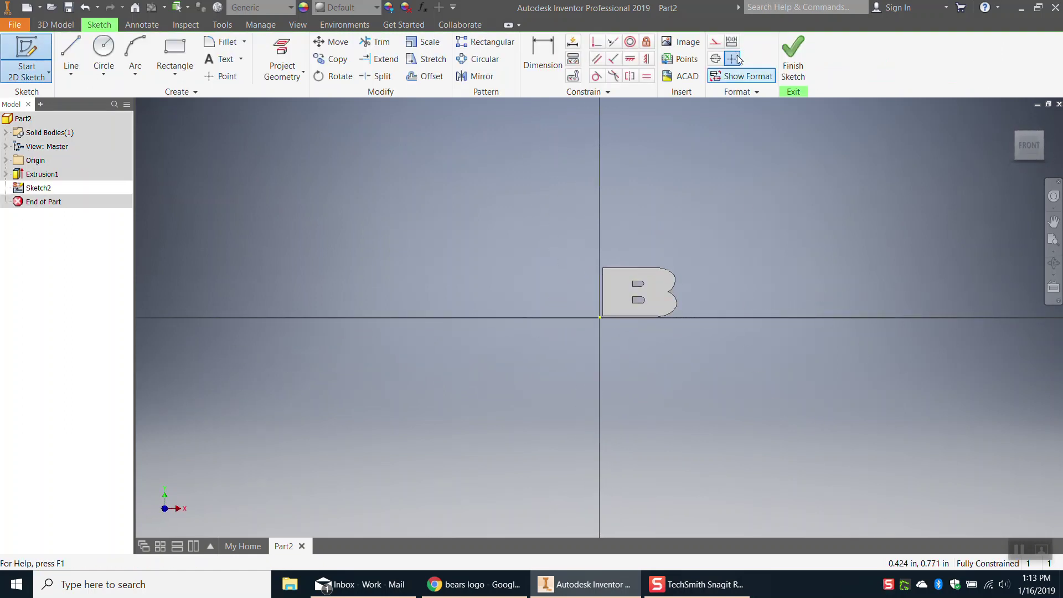
# - Insert the image 6022_chicago_bears-alternate-1974.png into the new sketch, placing it to the right of the B
pyautogui.click(689, 43)
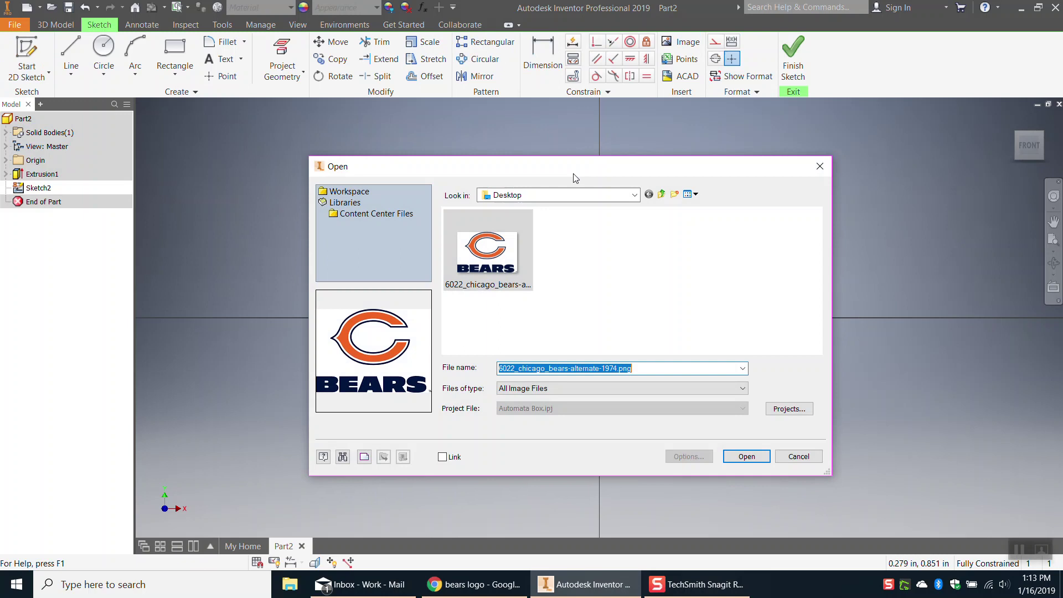
pyautogui.click(747, 457)
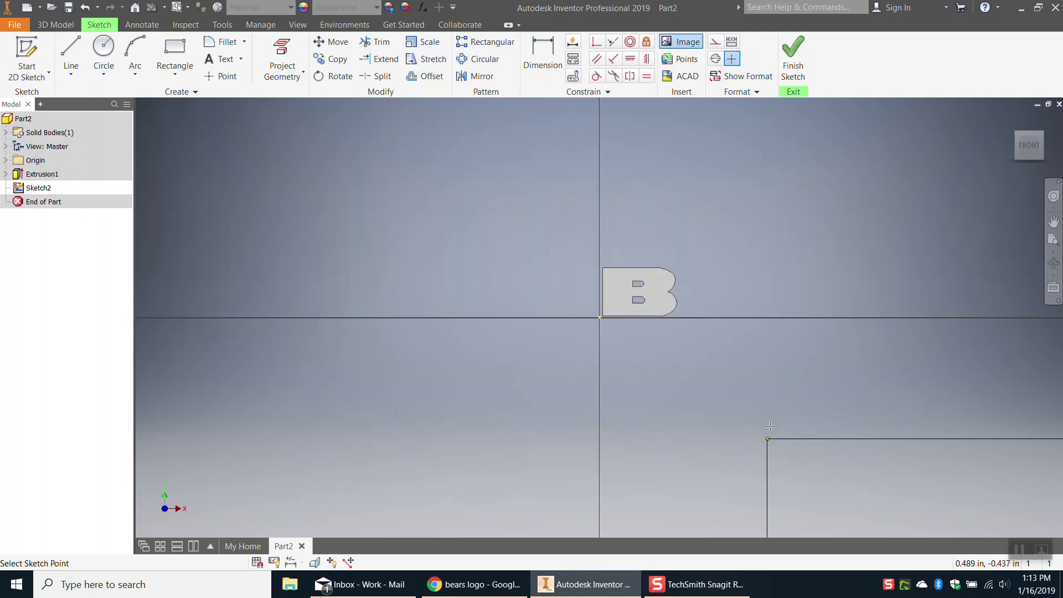
pyautogui.rightClick(649, 377)
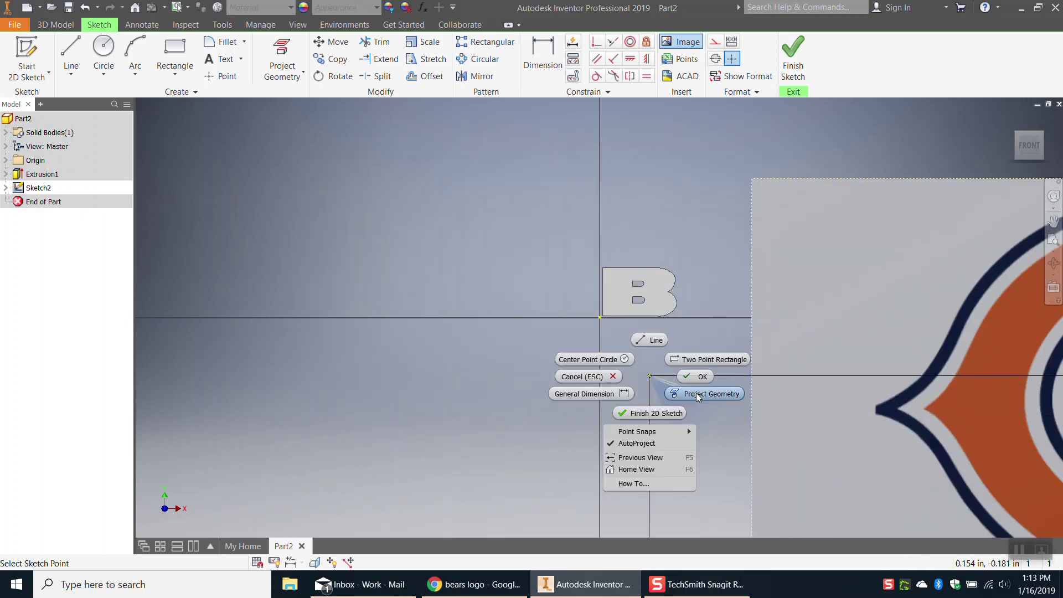
pyautogui.click(696, 378)
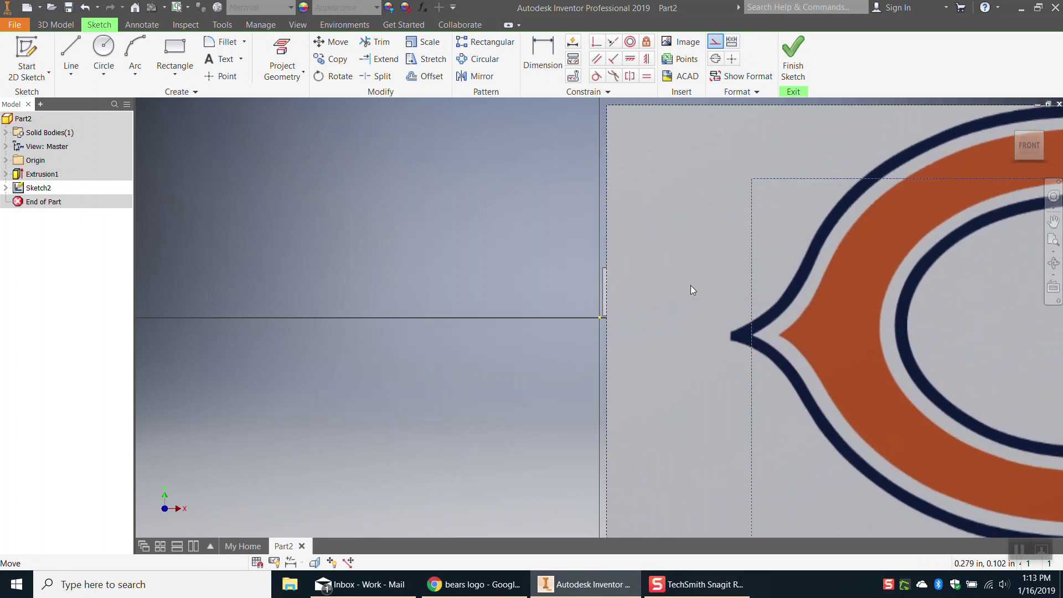
# - Try to move the inserted logo image over the B, and undo the move
pyautogui.click(702, 180)
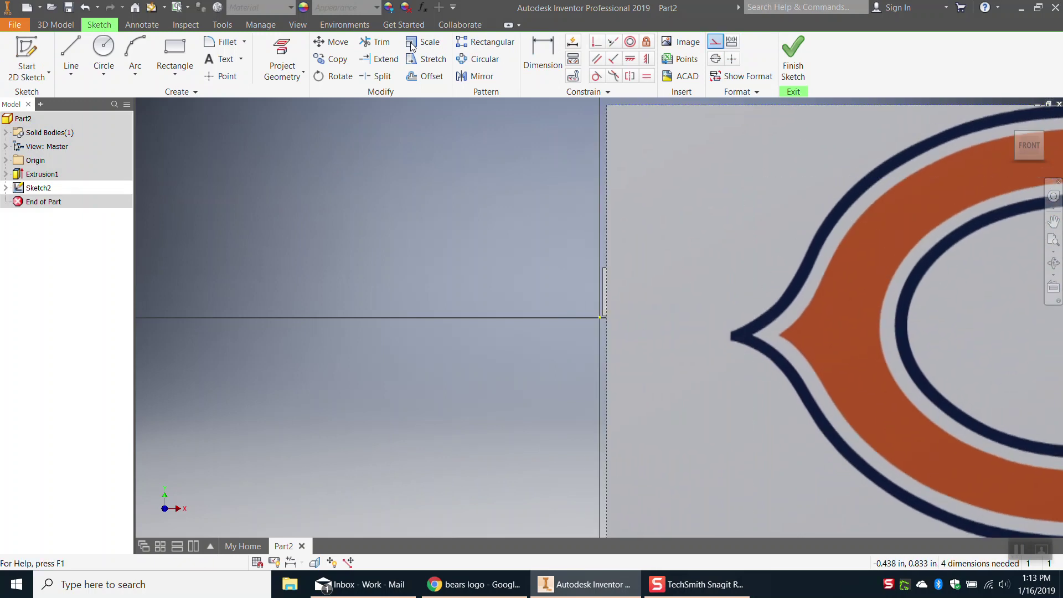
pyautogui.click(87, 7)
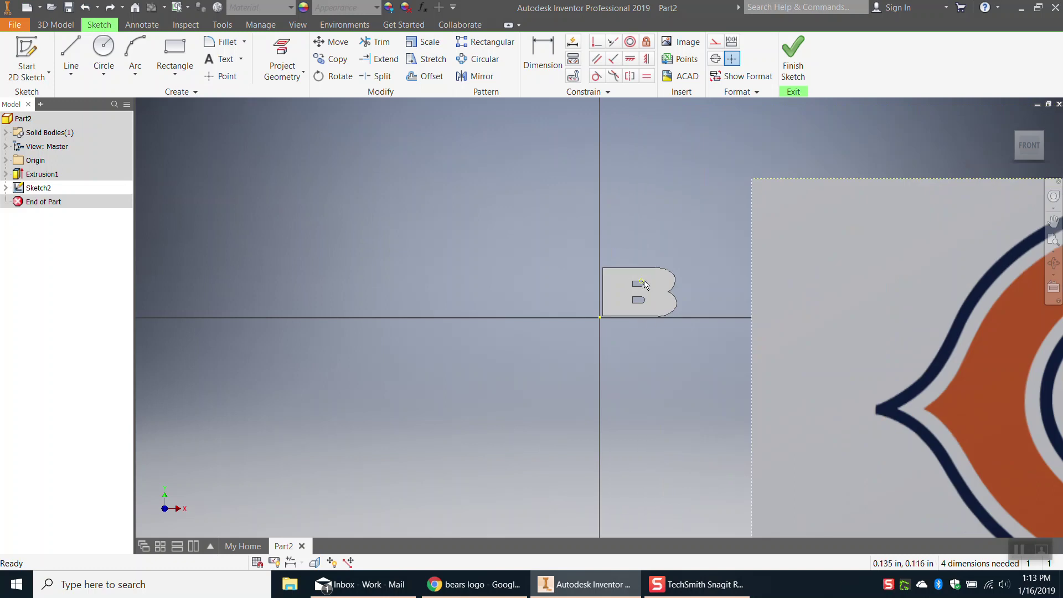